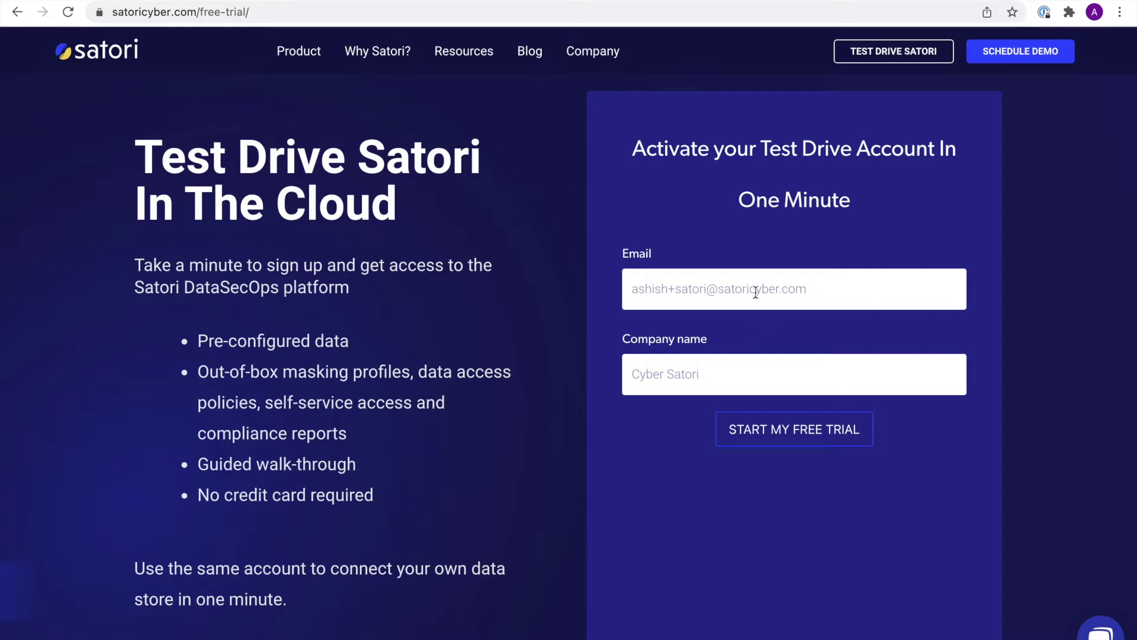
- Submit the free-trial sign-up form with the entered email and company name
click(778, 432)
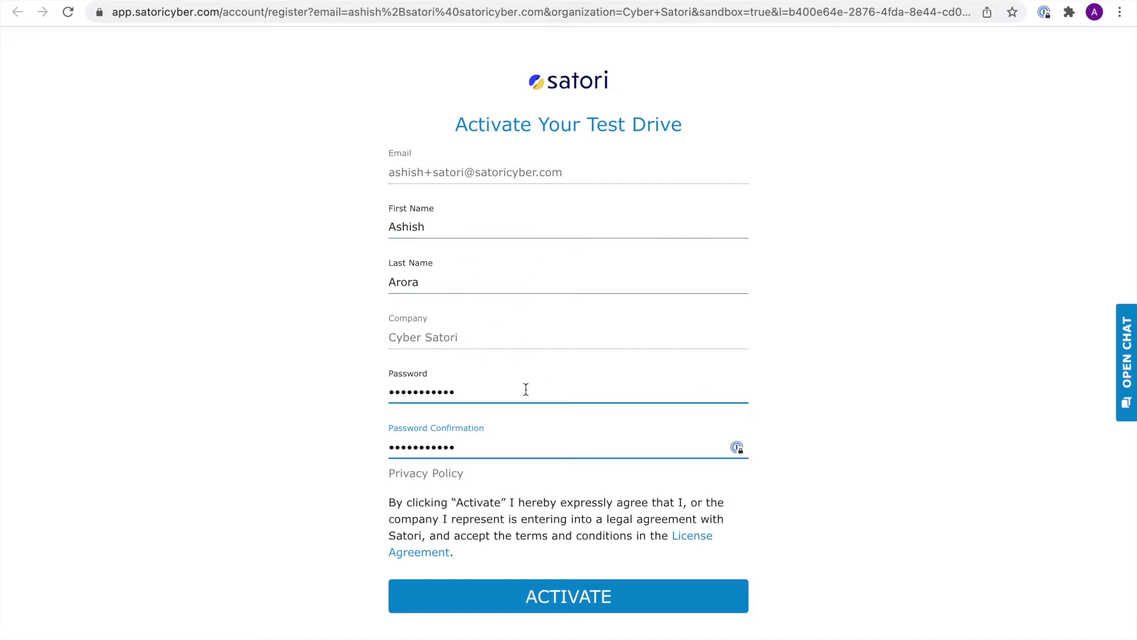
- Activate the test-drive account with the entered first name, last name and password
click(573, 595)
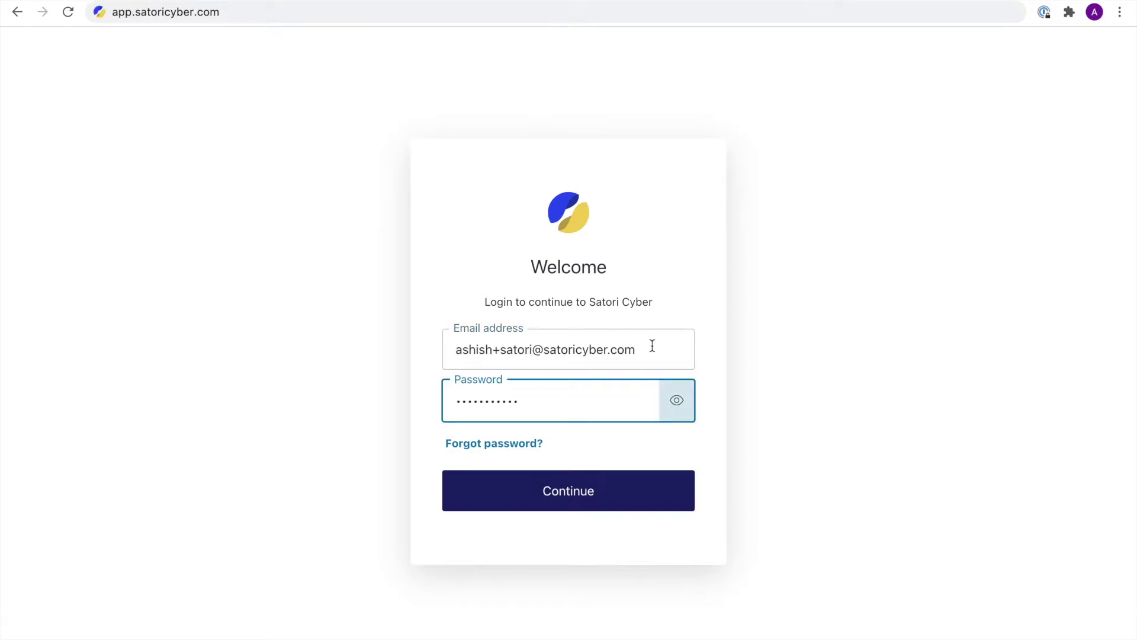
- Log in to the new Satori account with its password
click(571, 508)
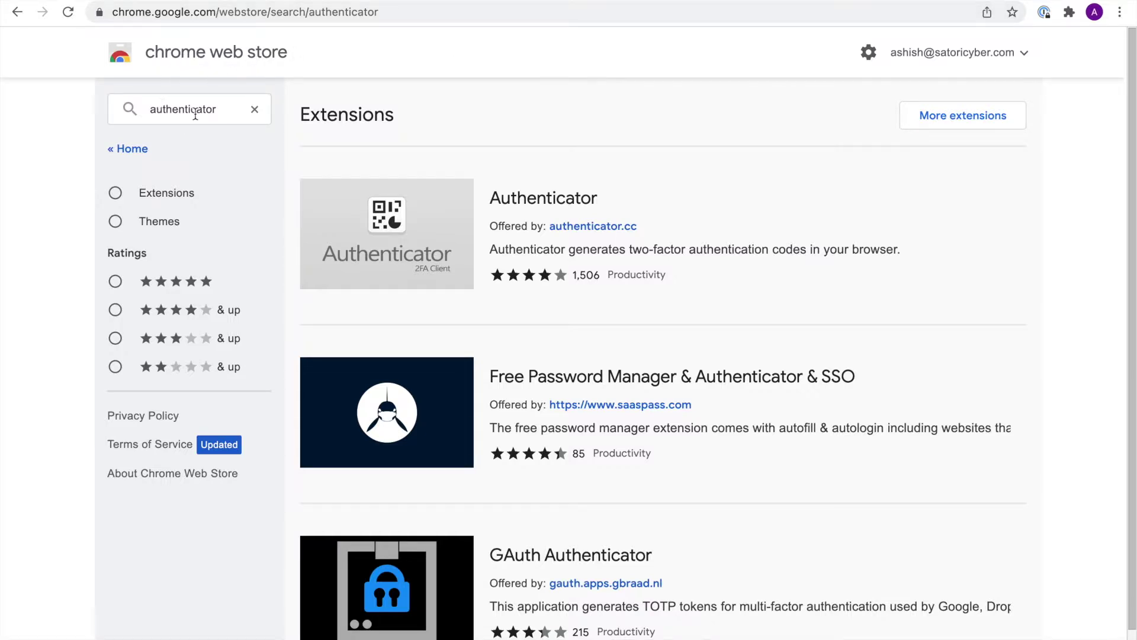
- Install the Authenticator extension from its Chrome Web Store page
click(432, 229)
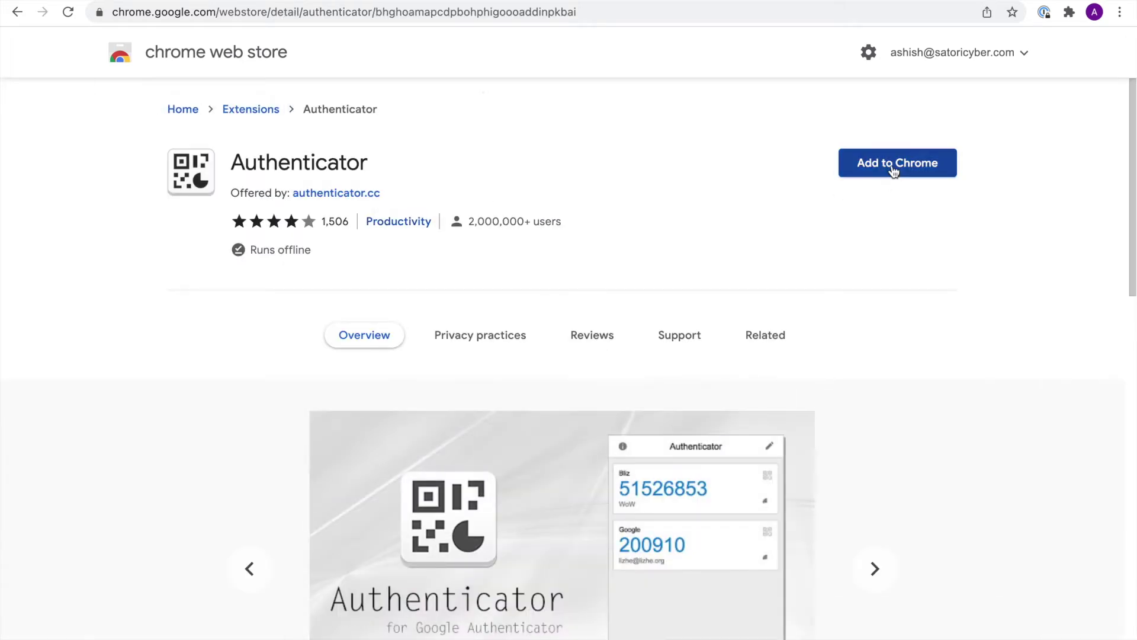
click(894, 169)
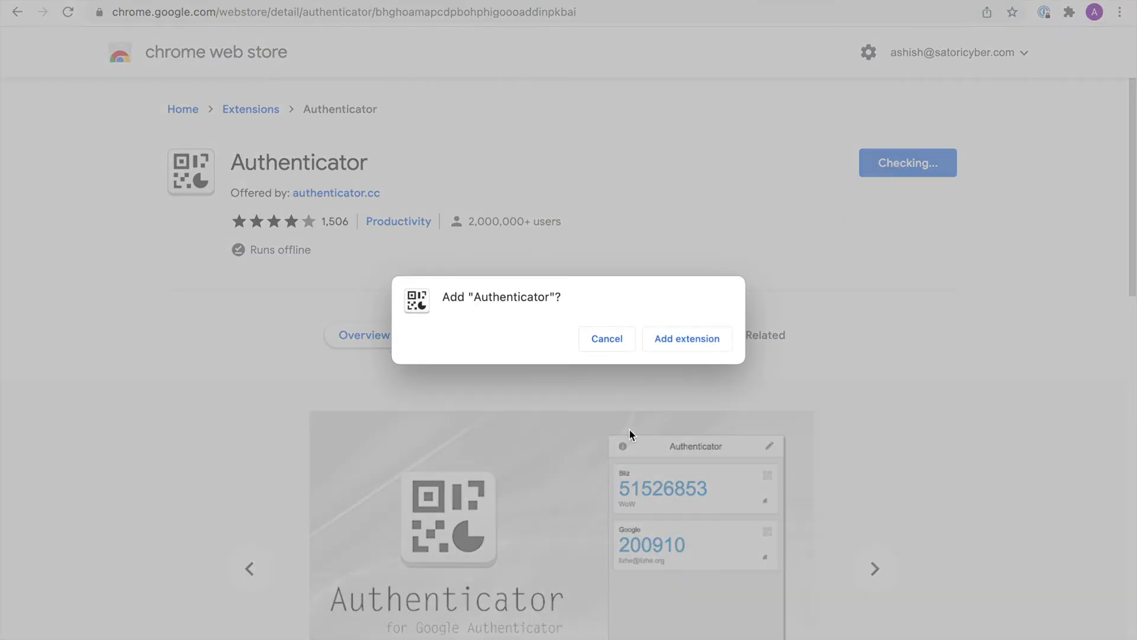
click(684, 335)
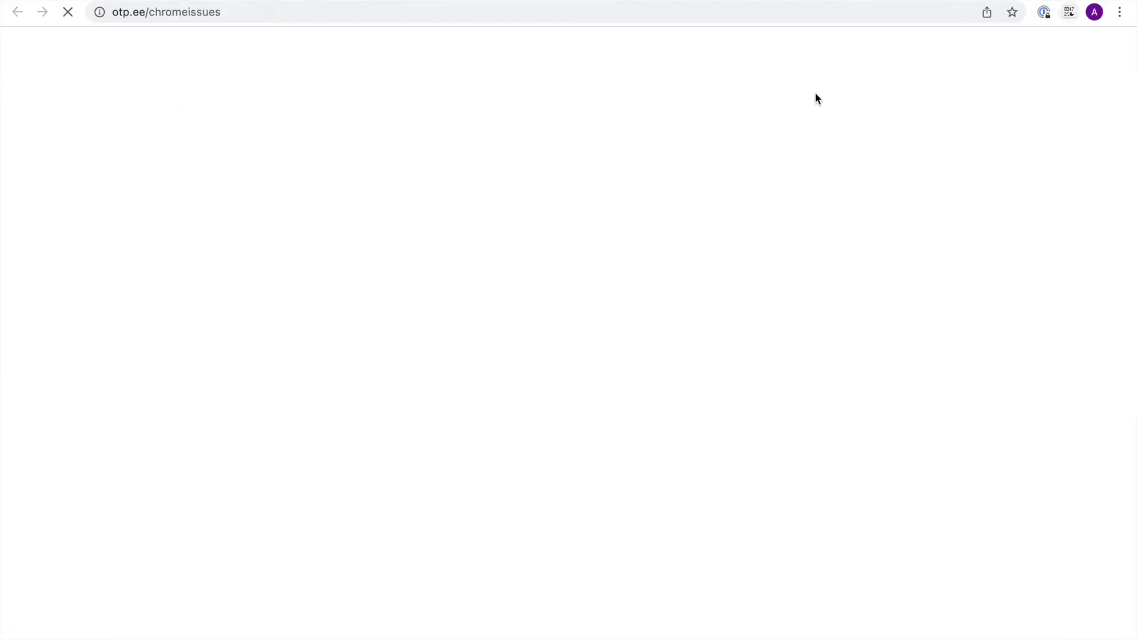
key(ctrl+w)
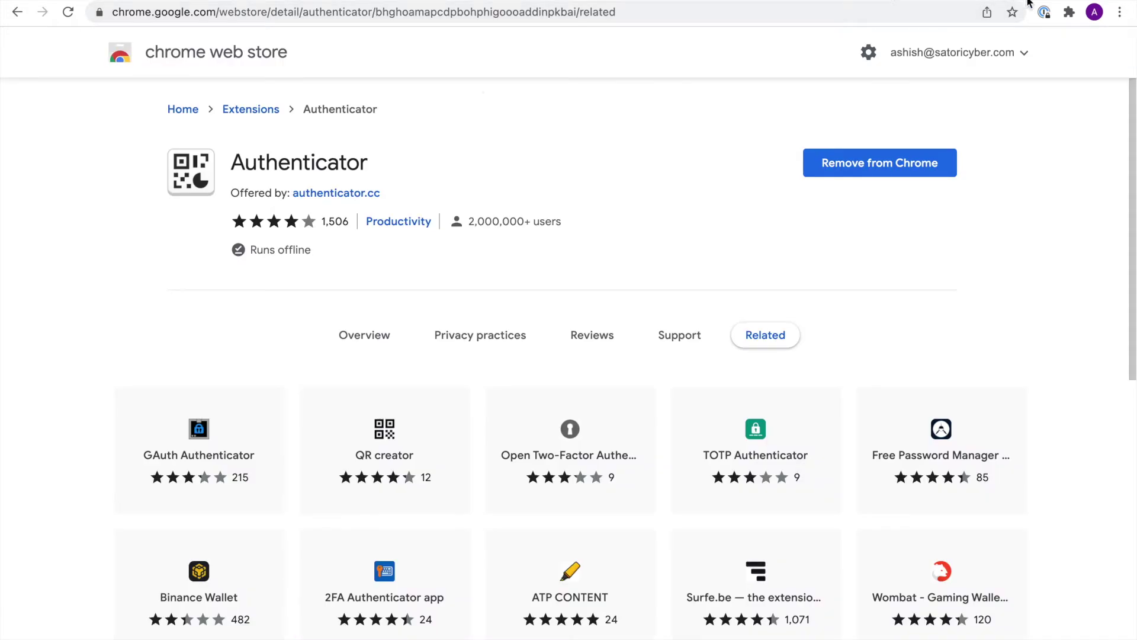
- Pin Authenticator to the browser toolbar from the Extensions menu
click(1069, 12)
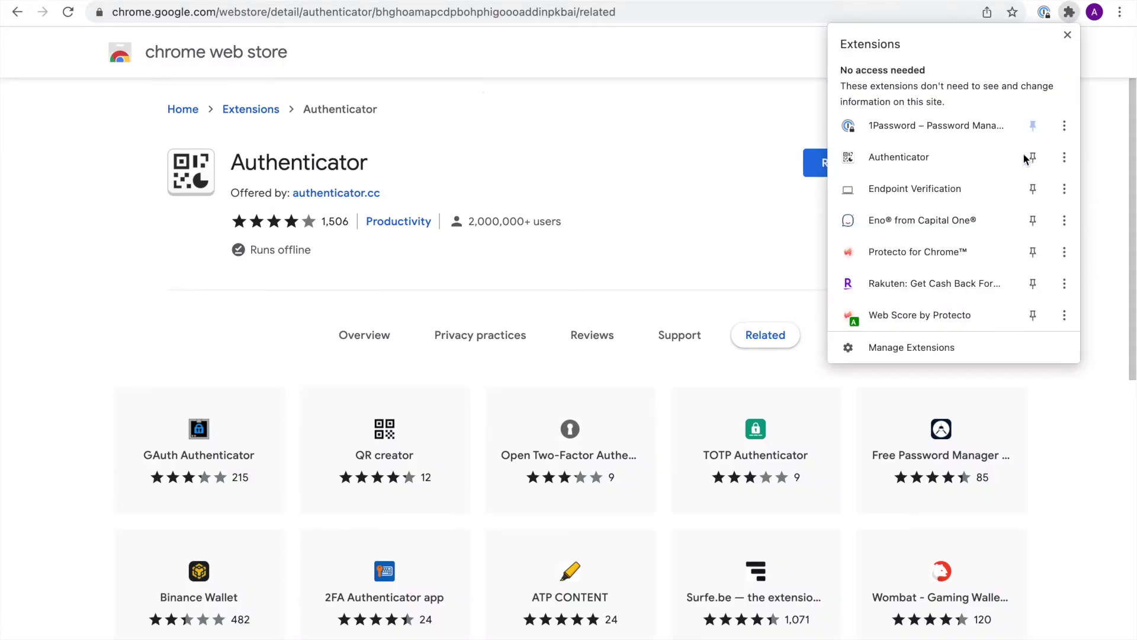
click(1033, 159)
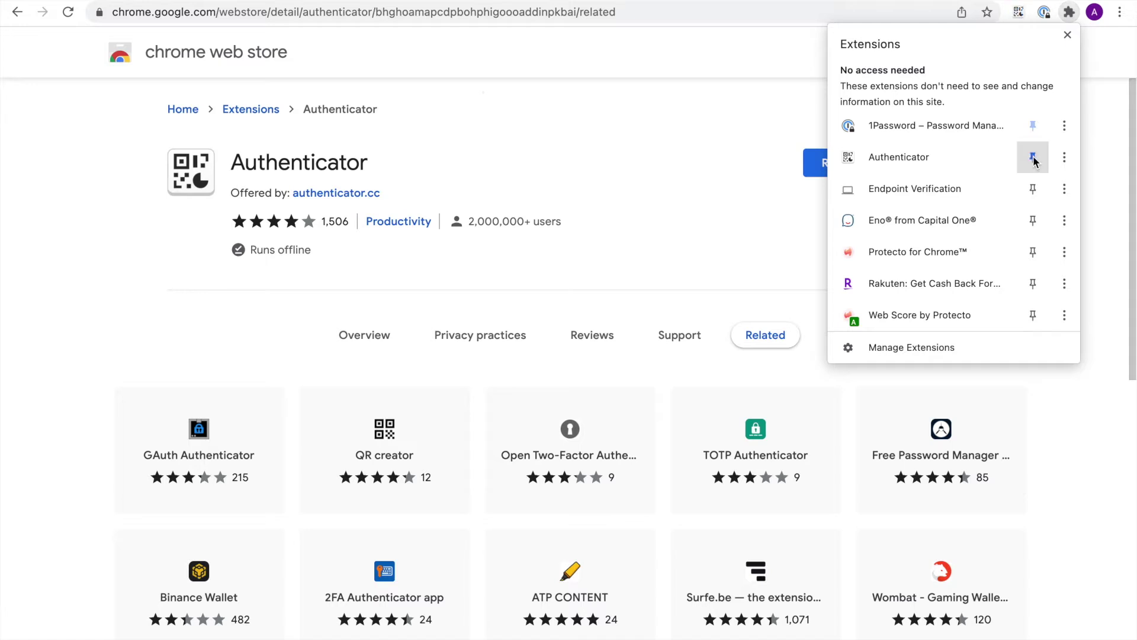
click(732, 91)
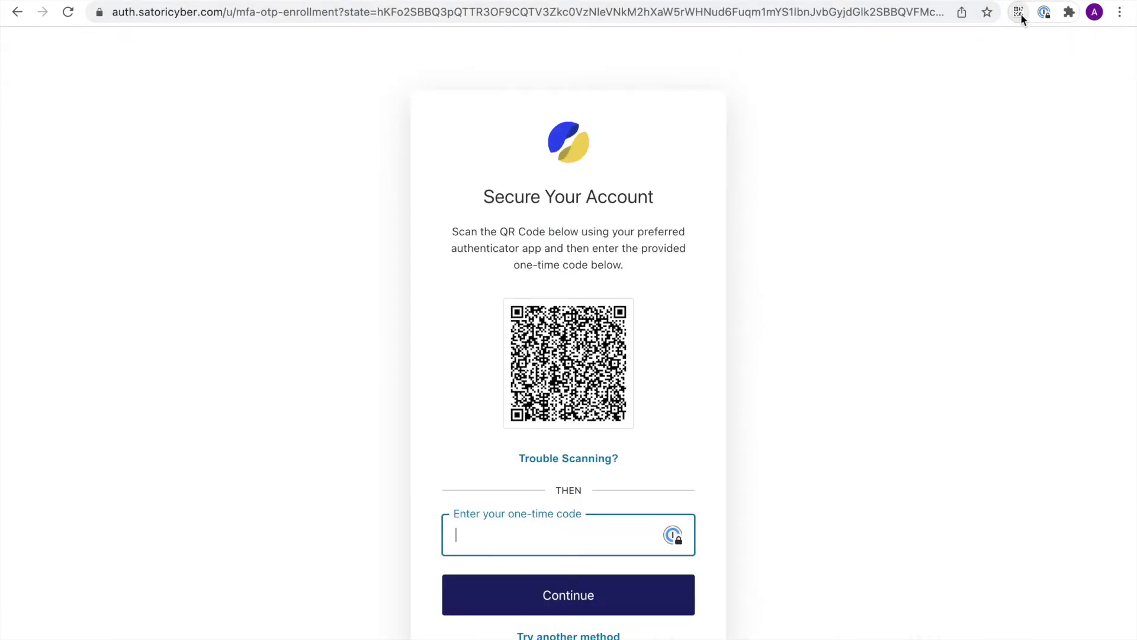
- Scan Satori's enrolment QR code with the Authenticator extension to add the account
click(1018, 12)
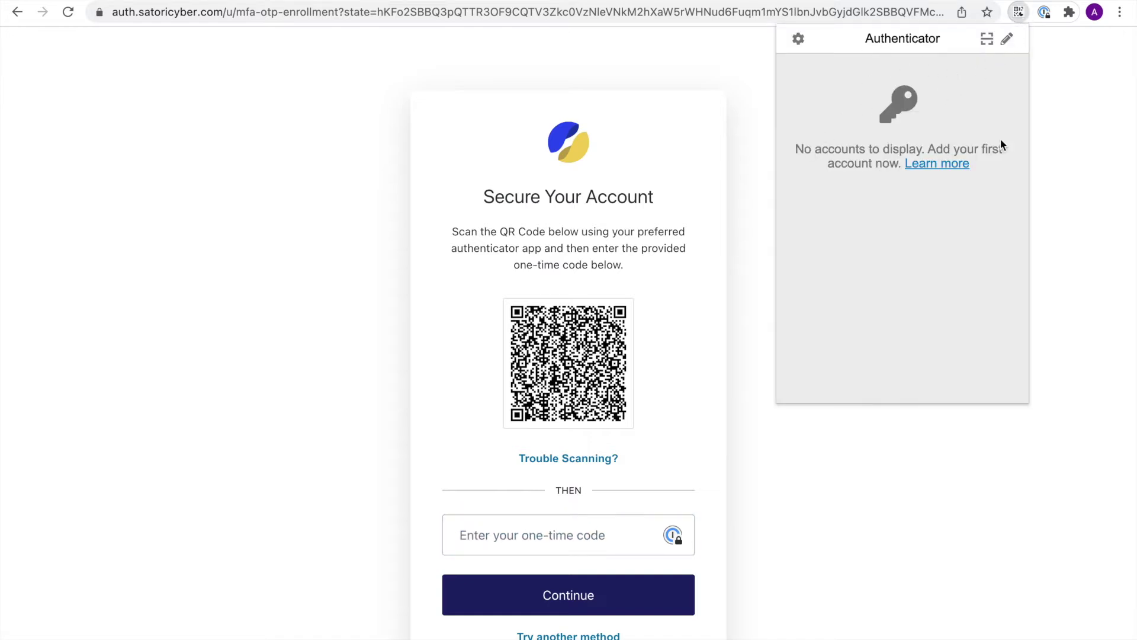
click(987, 39)
drag(484, 268, 655, 450)
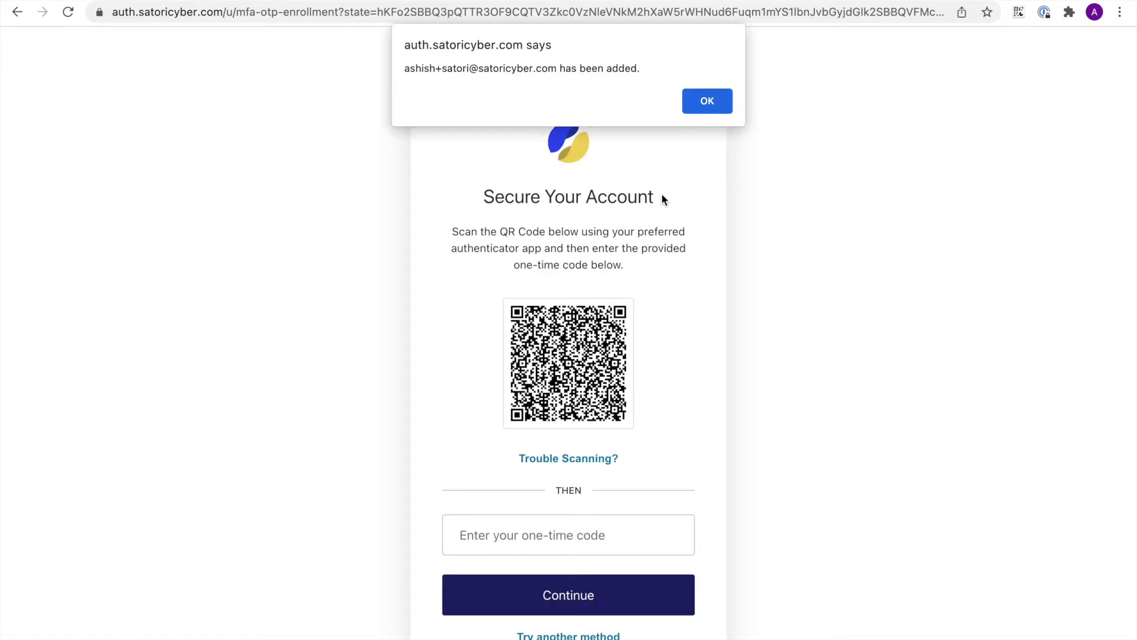
click(700, 102)
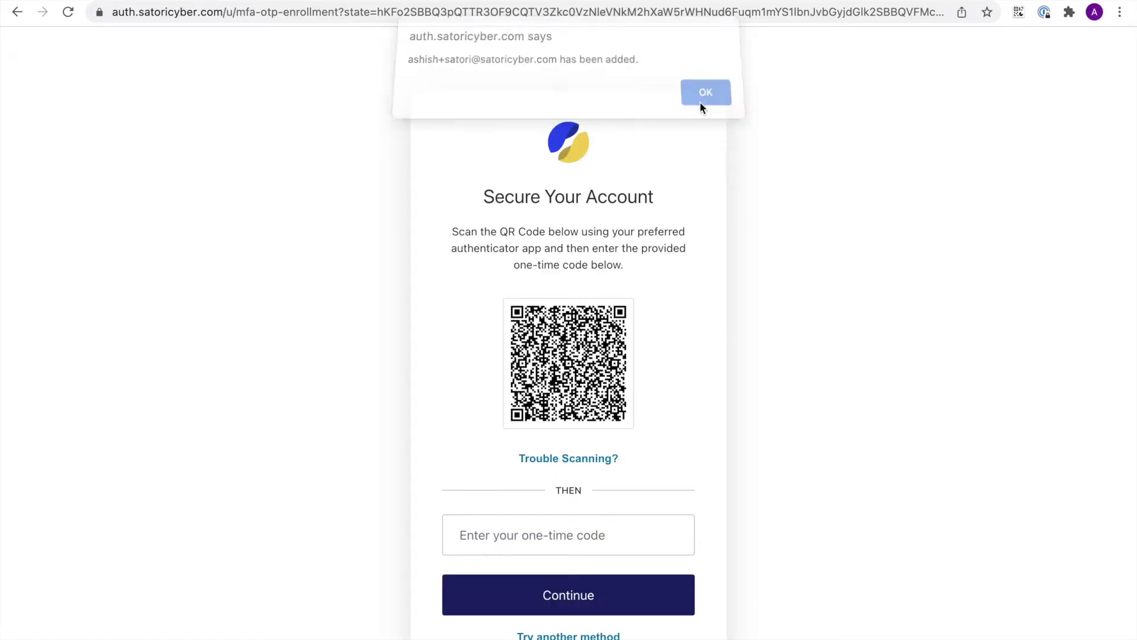
- Copy the Satori one-time code from Authenticator, granting it clipboard access
click(1023, 12)
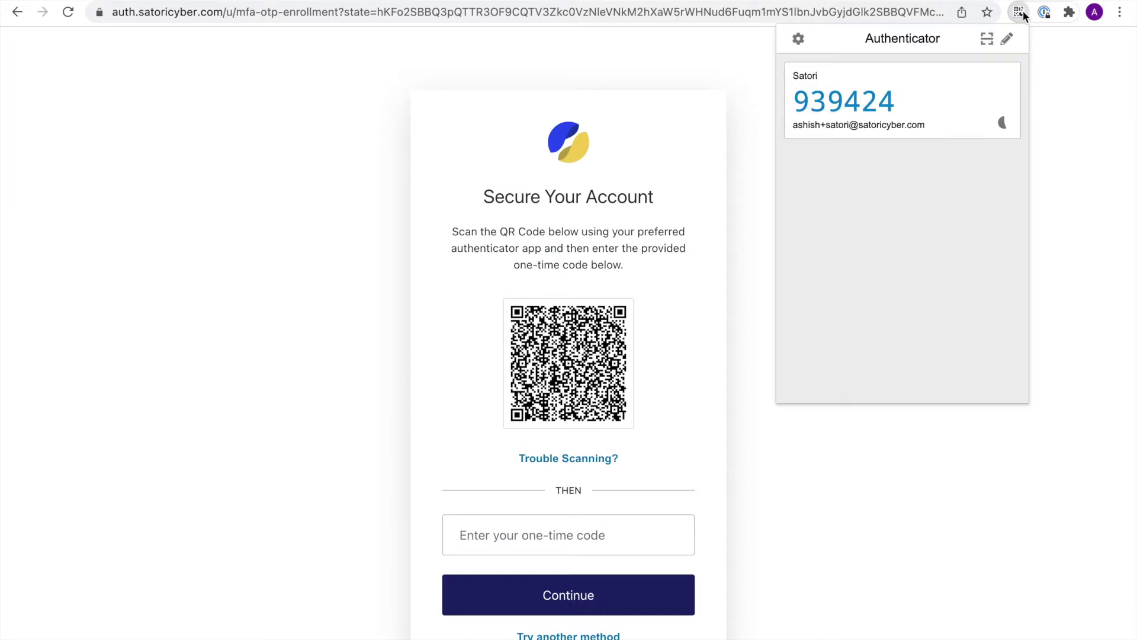
click(861, 105)
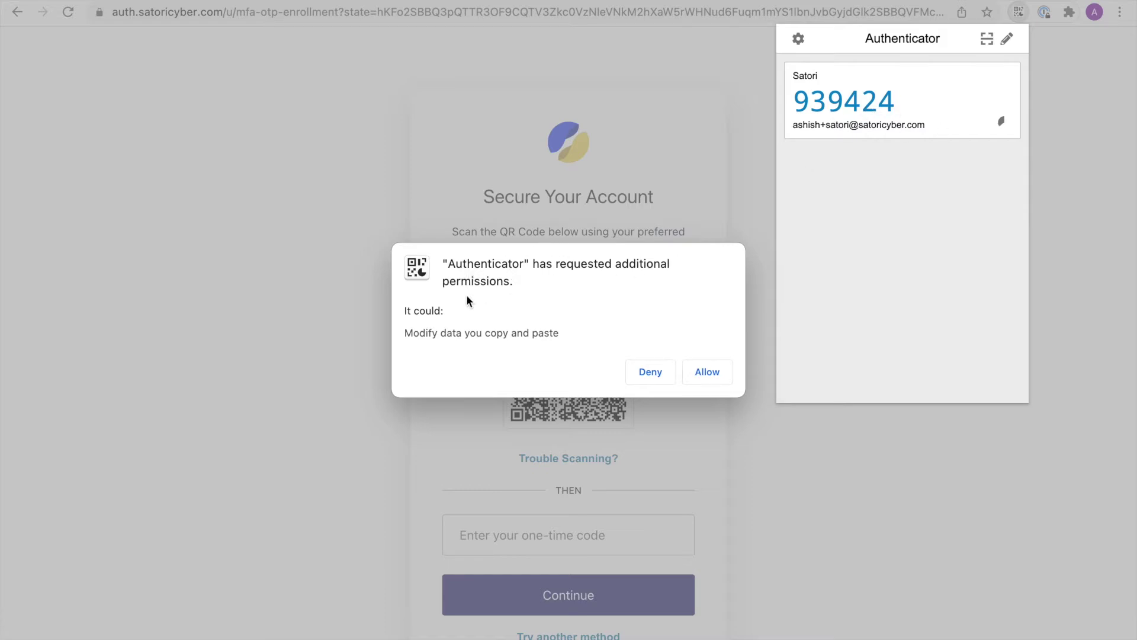
click(708, 371)
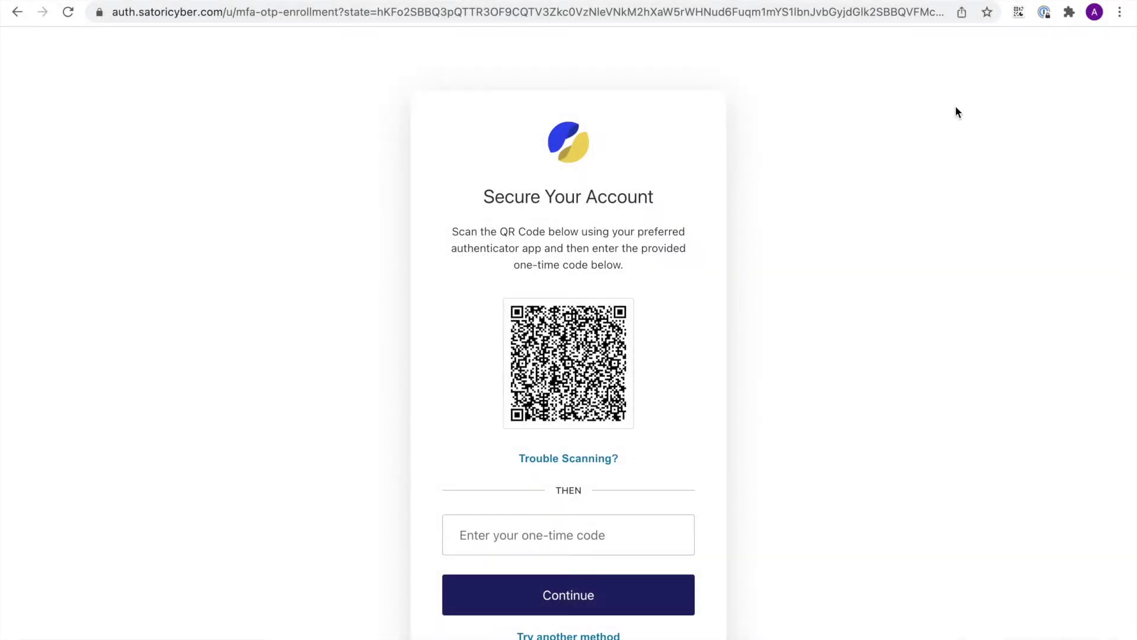
click(1019, 12)
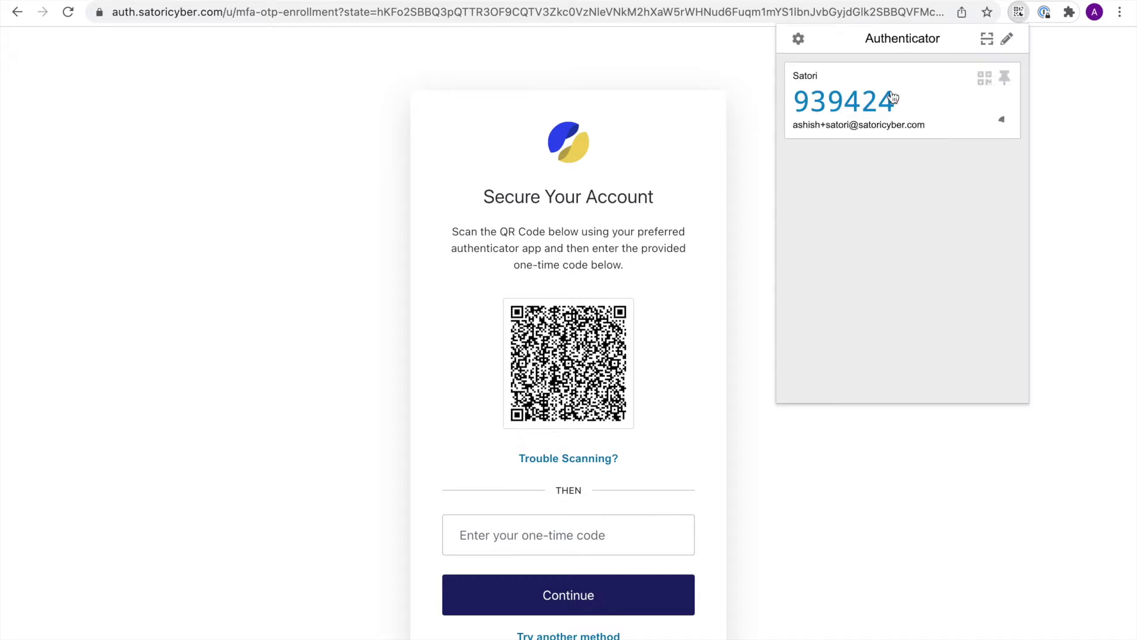
click(850, 105)
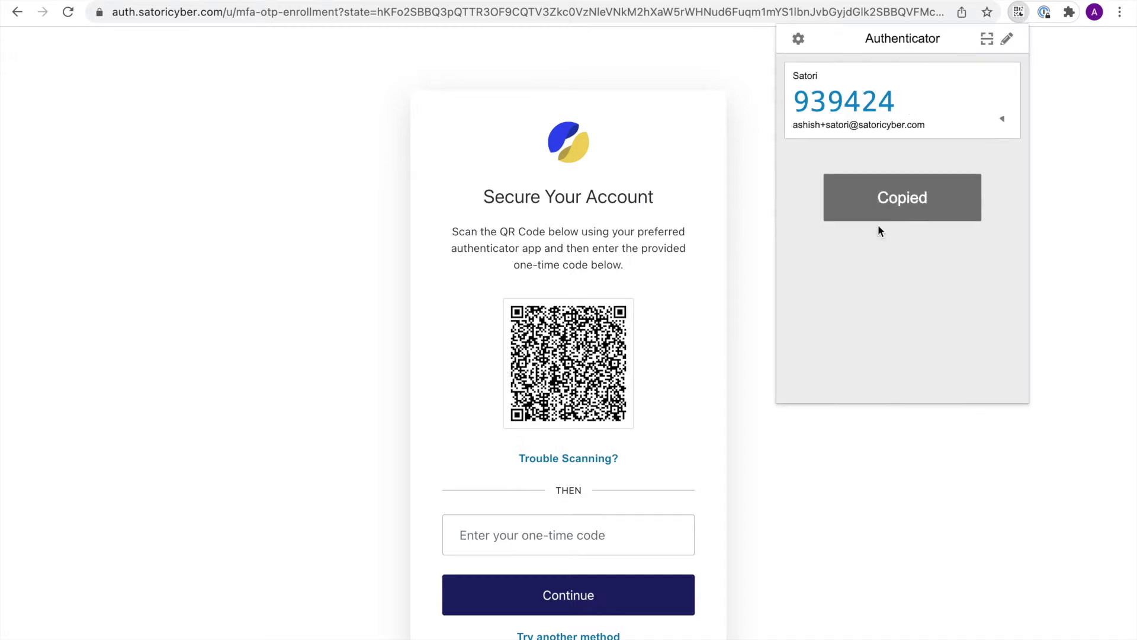
- Paste the one-time code into Satori's code field and submit it
click(555, 532)
click(552, 534)
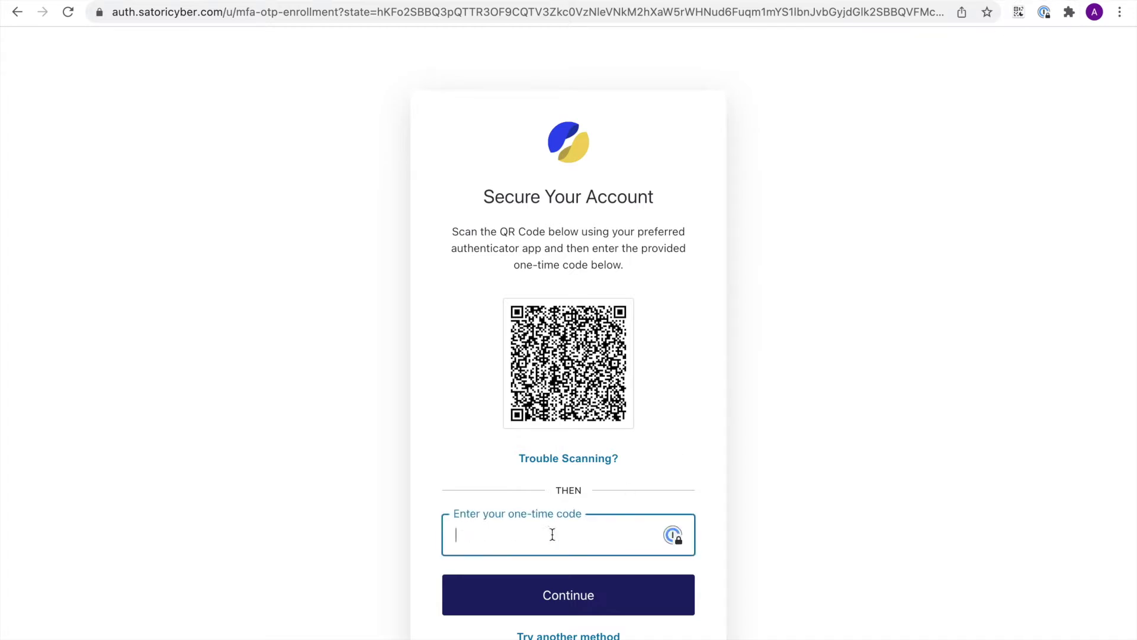
key(super+v)
click(562, 595)
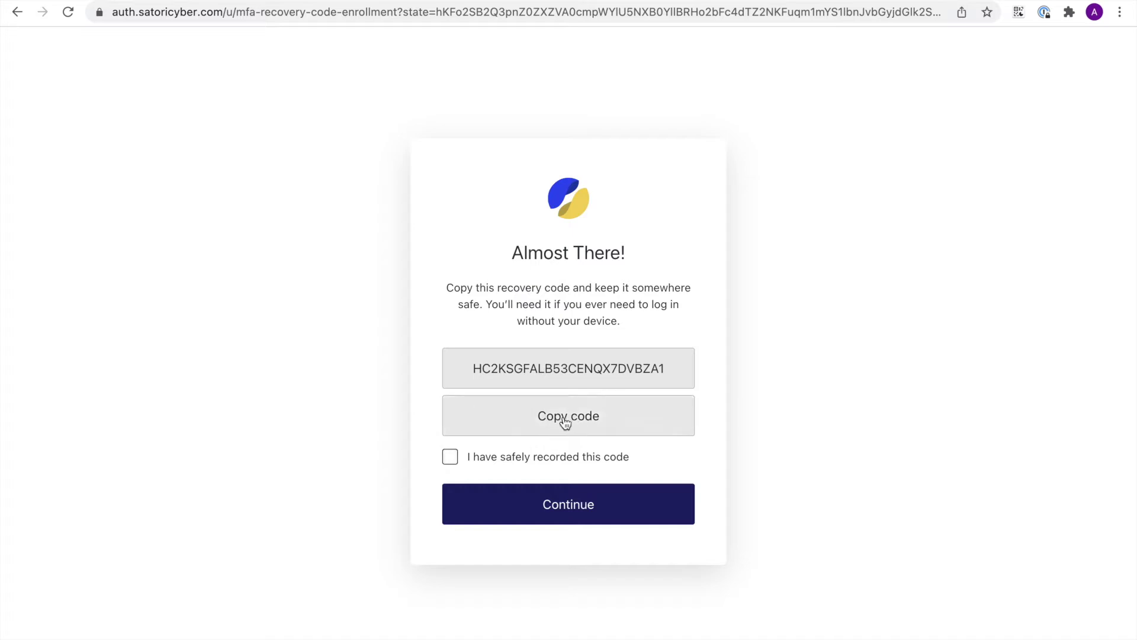
- Tick 'I have safely recorded this code' and continue to the dashboard
click(559, 519)
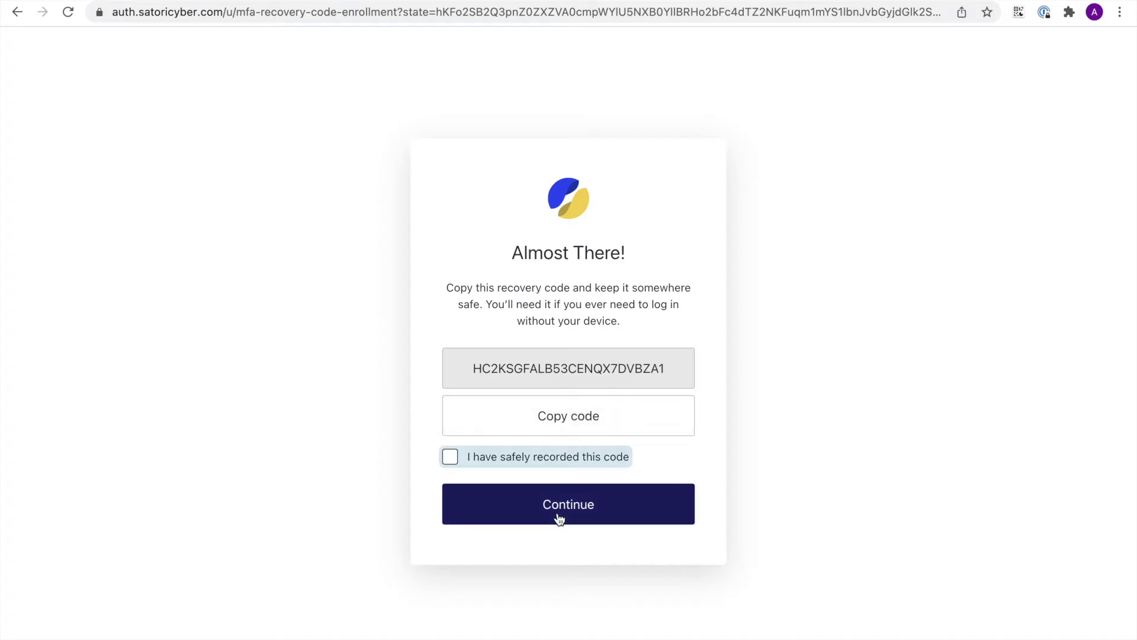
click(498, 490)
click(452, 464)
click(591, 501)
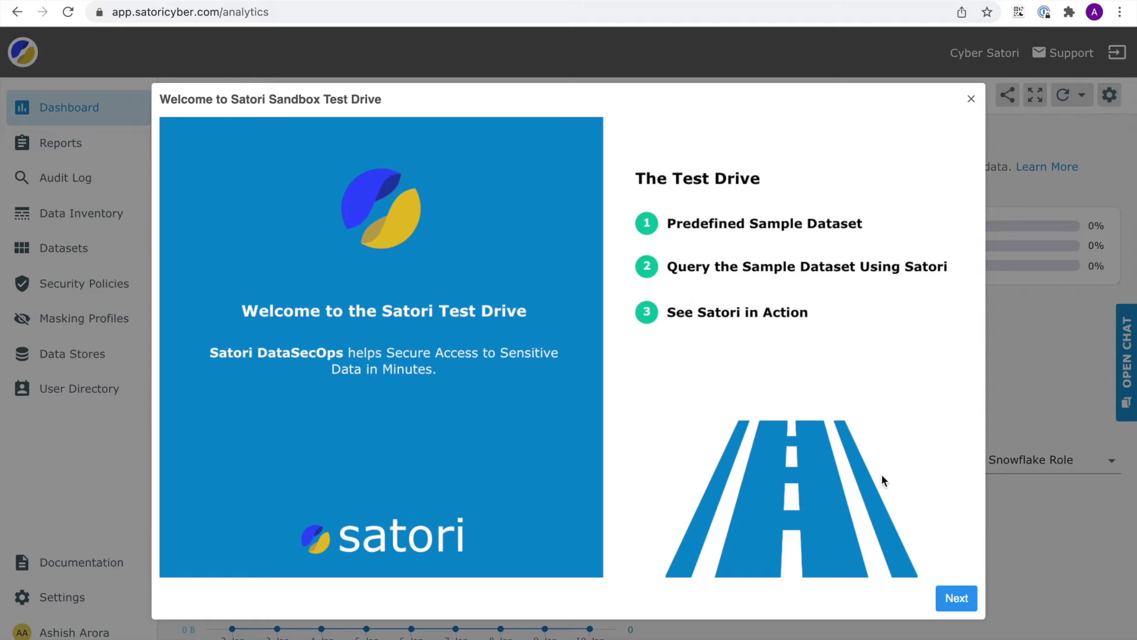
- Step past the welcome dialog and the Predefined Datasets tour page
click(943, 607)
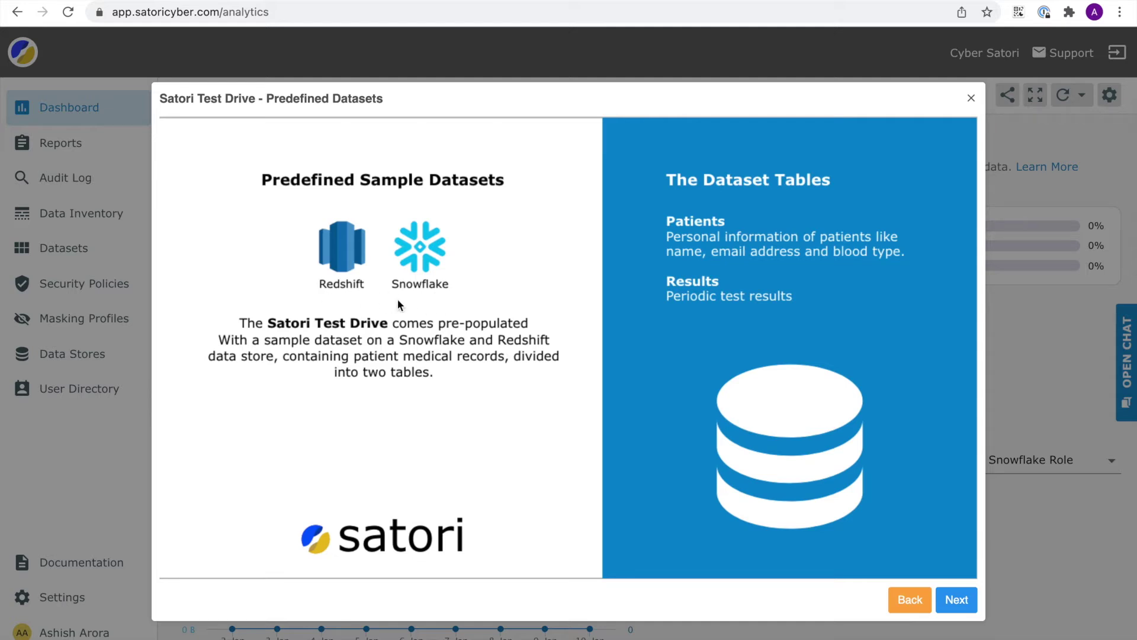
click(956, 599)
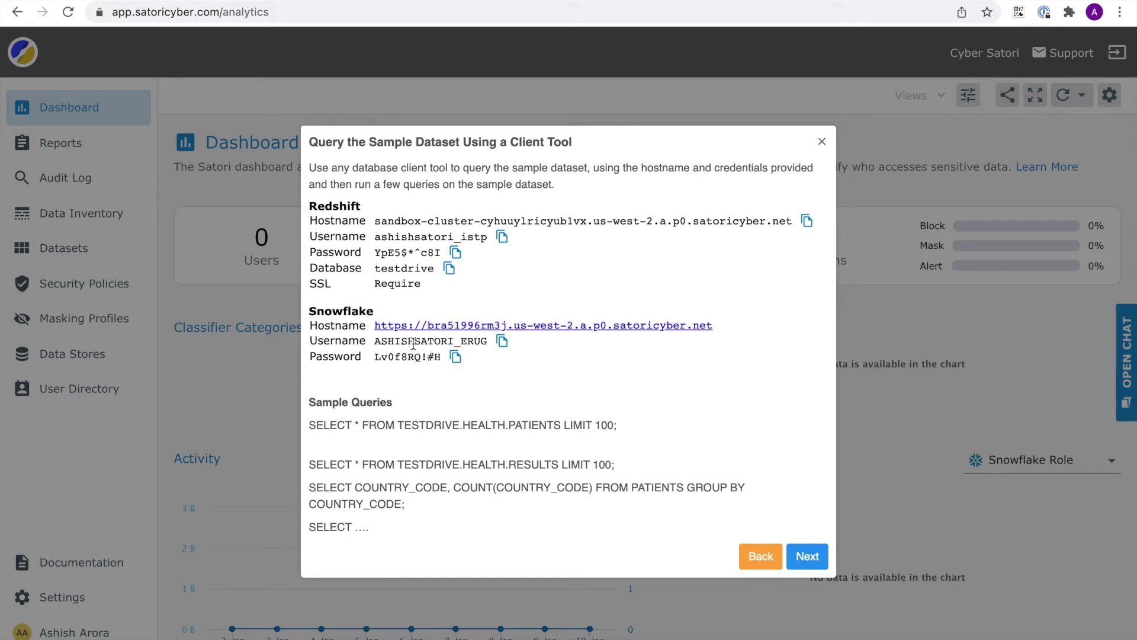
- Paste the Redshift and Snowflake connection details into a new note and advance the tour
drag(478, 361, 487, 197)
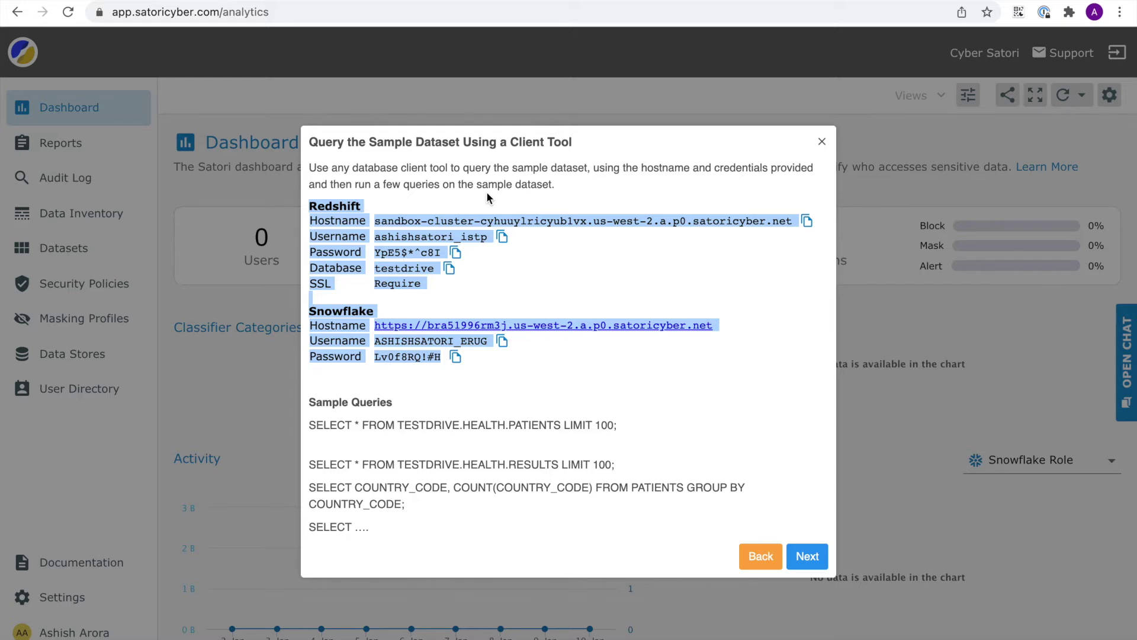
key(super+Tab)
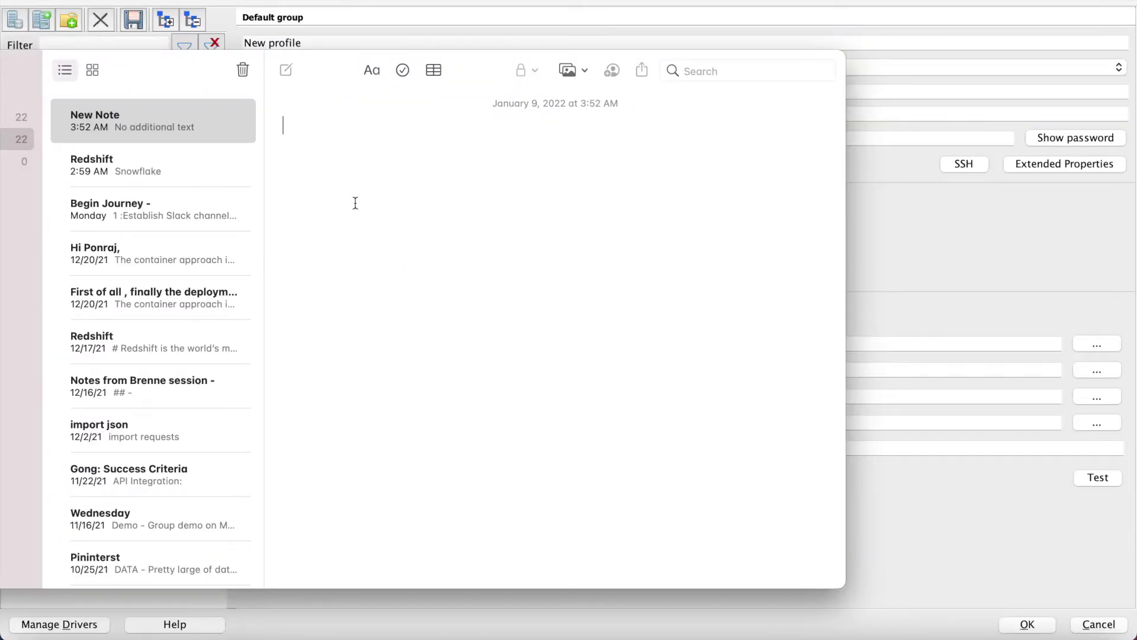
key(super+v)
key(super+Tab)
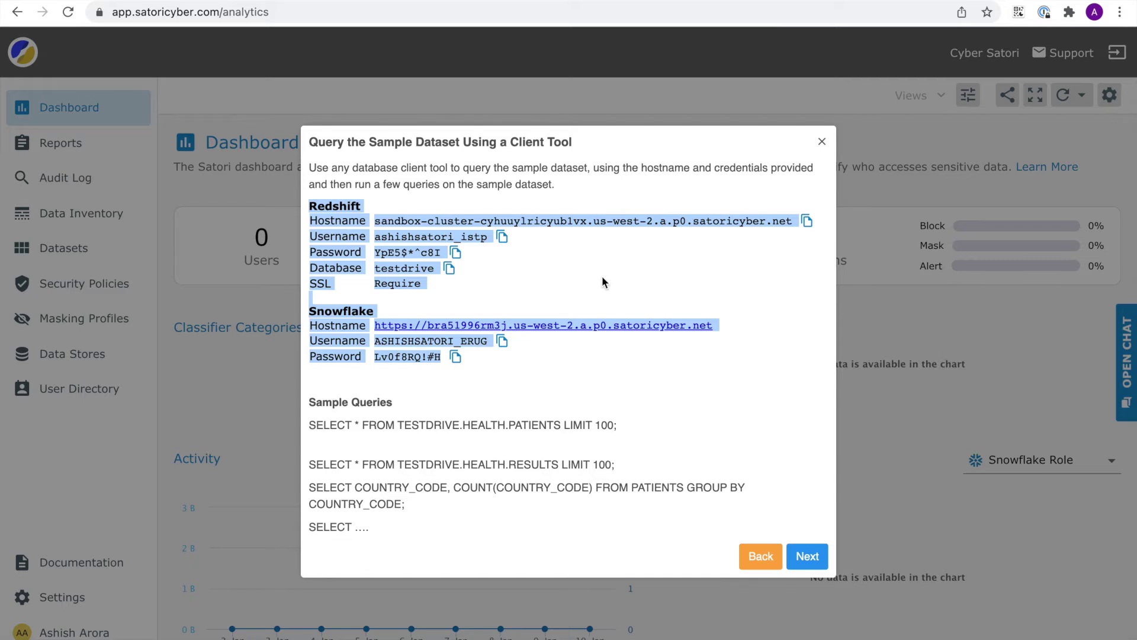
click(603, 275)
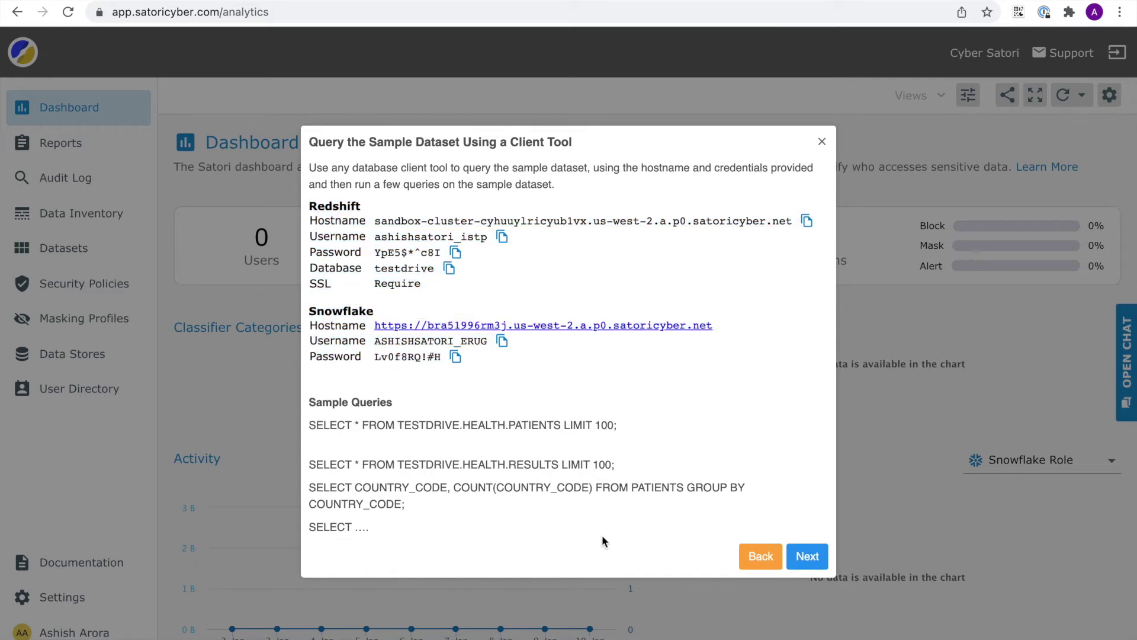
click(807, 555)
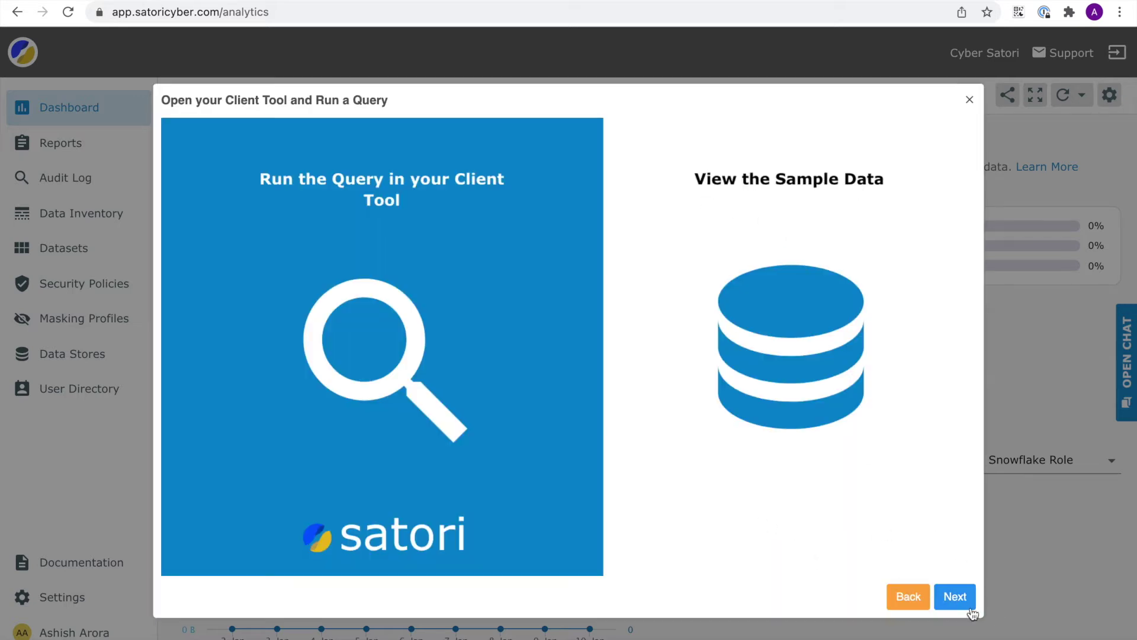
- Finish the tour, dismiss the refresh tip, and open Data Stores, closing the Step 4 dialog
click(955, 598)
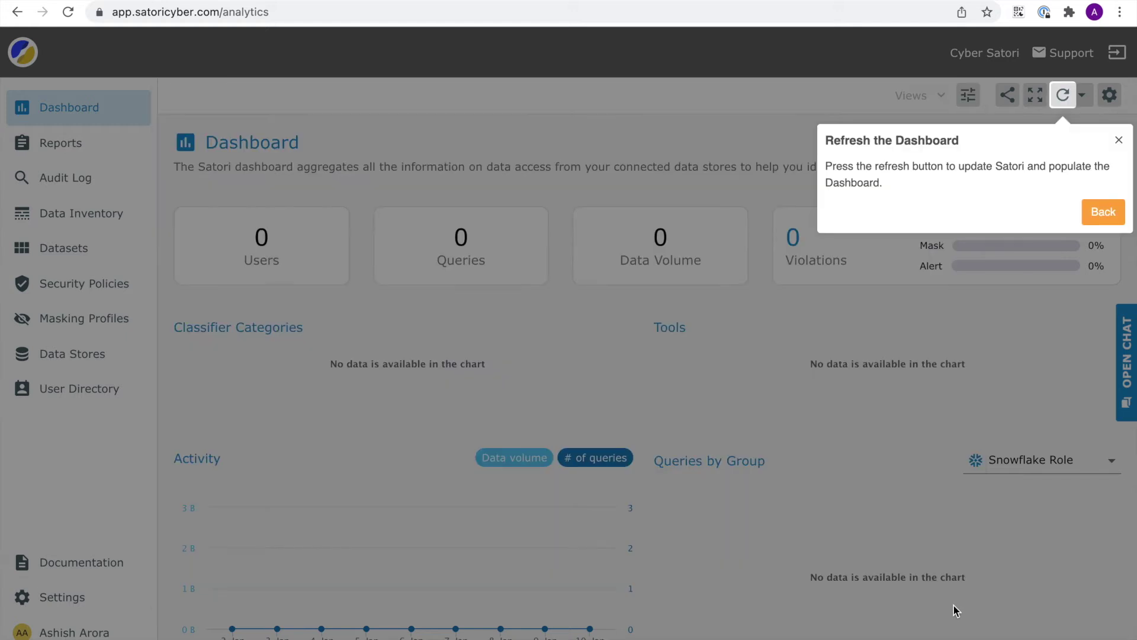
click(1119, 141)
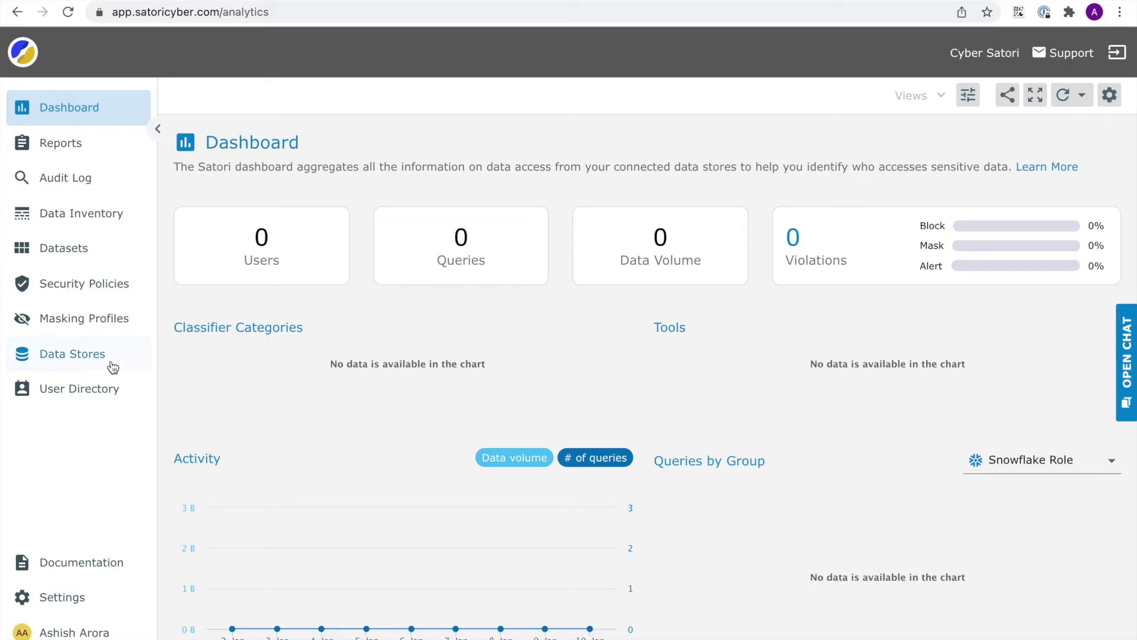
click(87, 353)
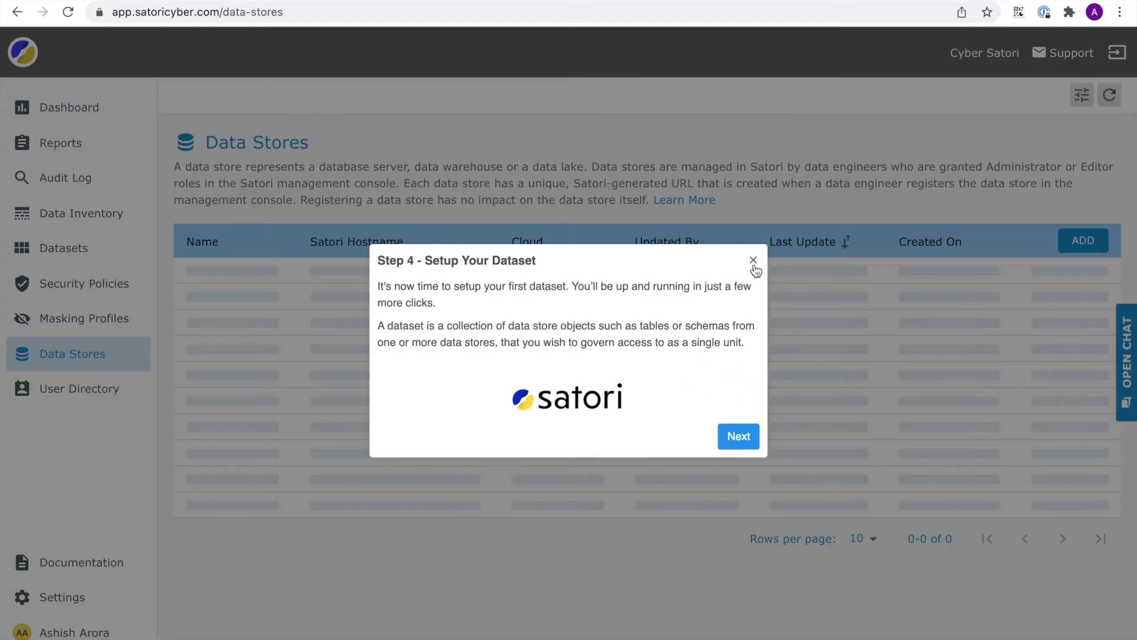
click(752, 261)
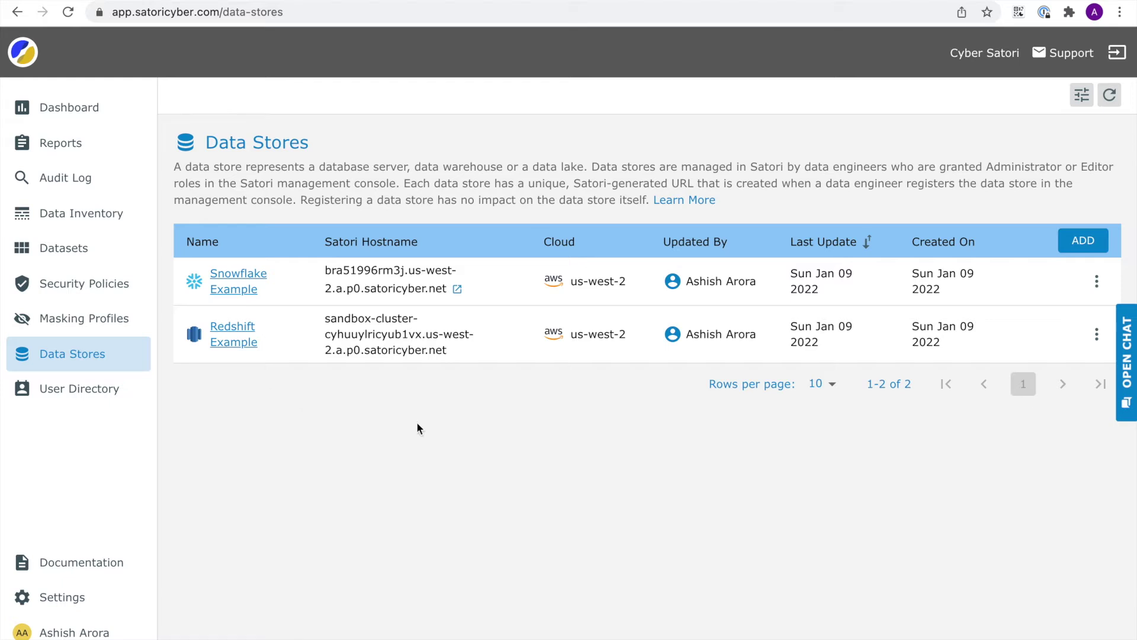
click(1083, 240)
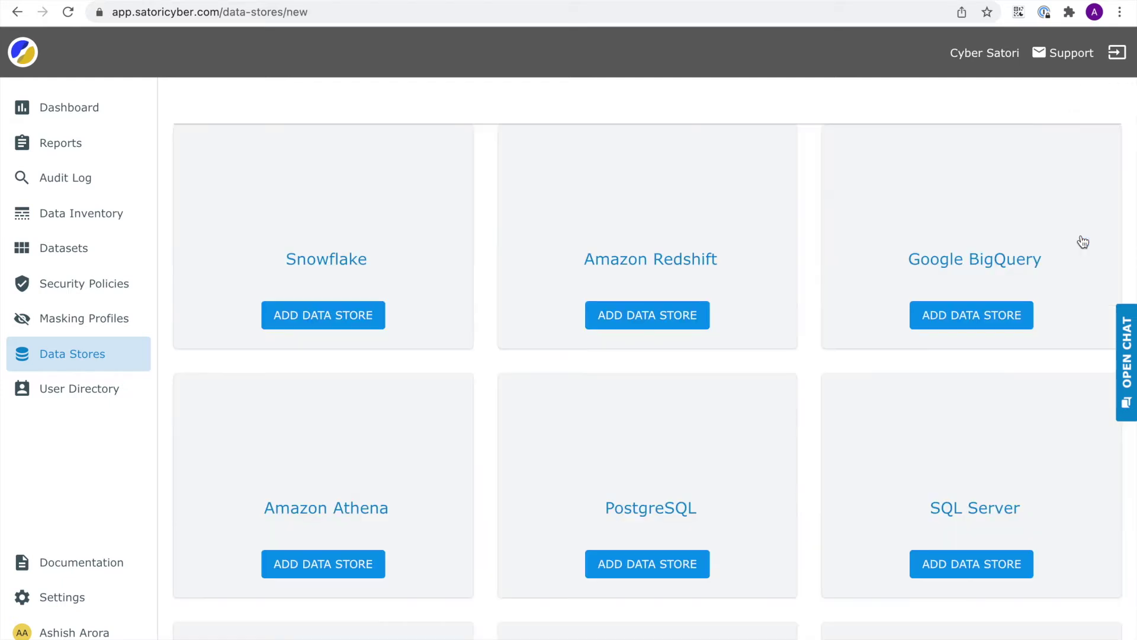
click(360, 315)
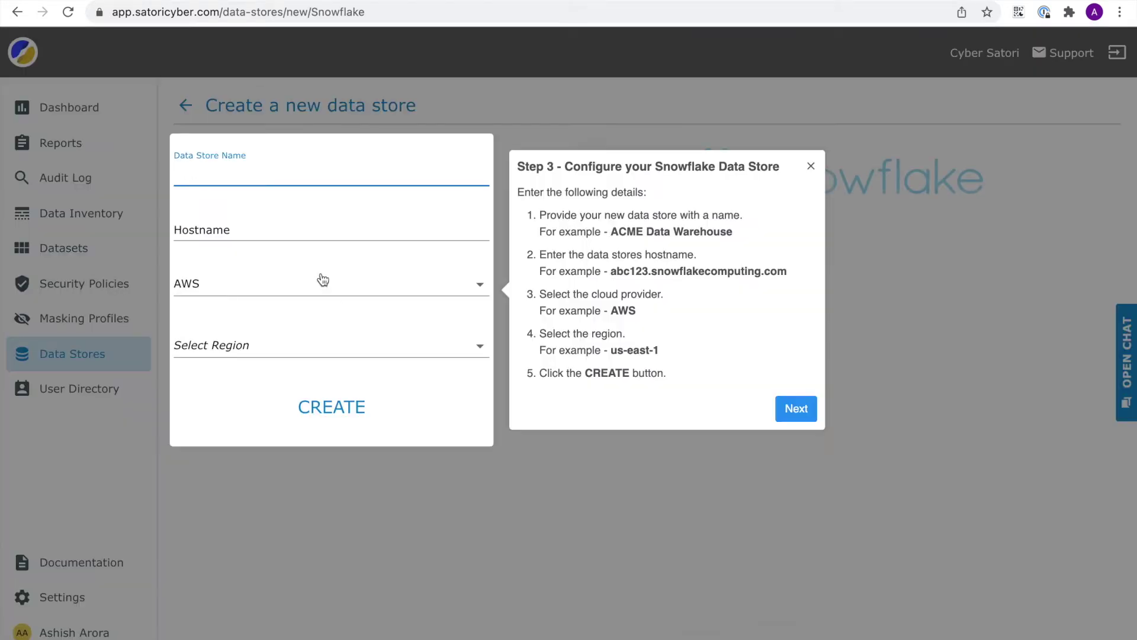
text(Te)
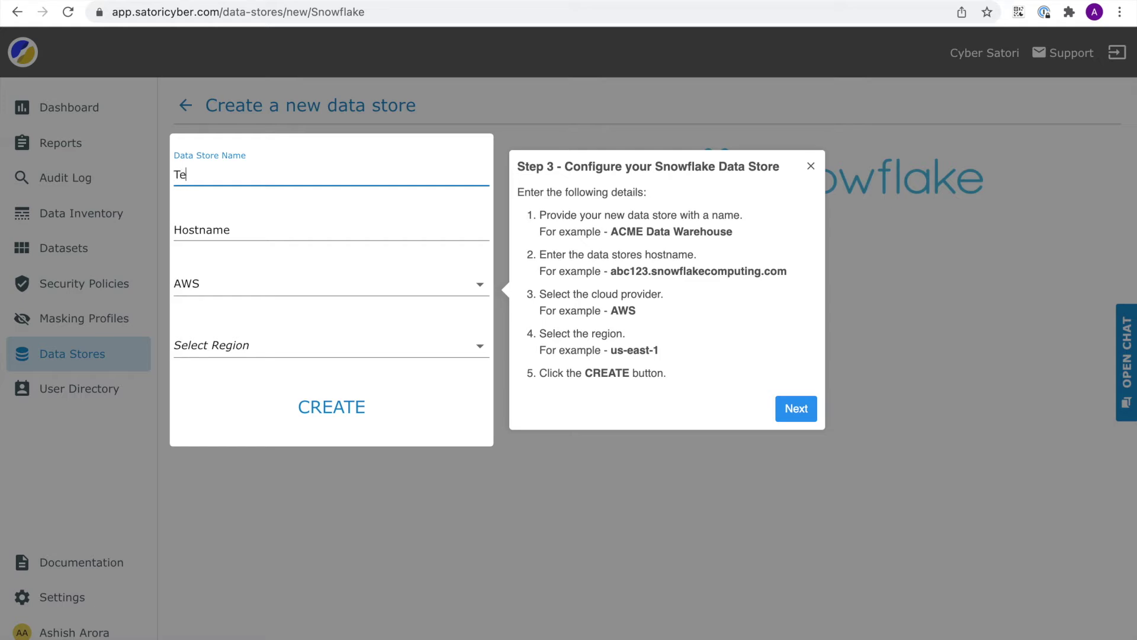
text(st DB)
click(252, 226)
text(Your s)
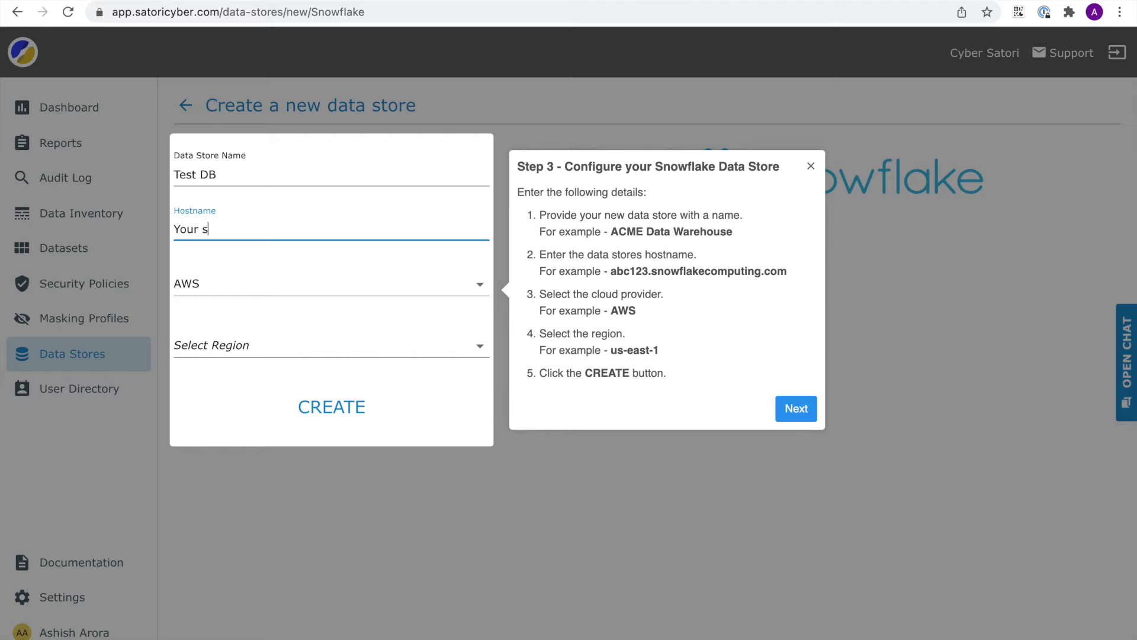
text(nowflake Account UR)
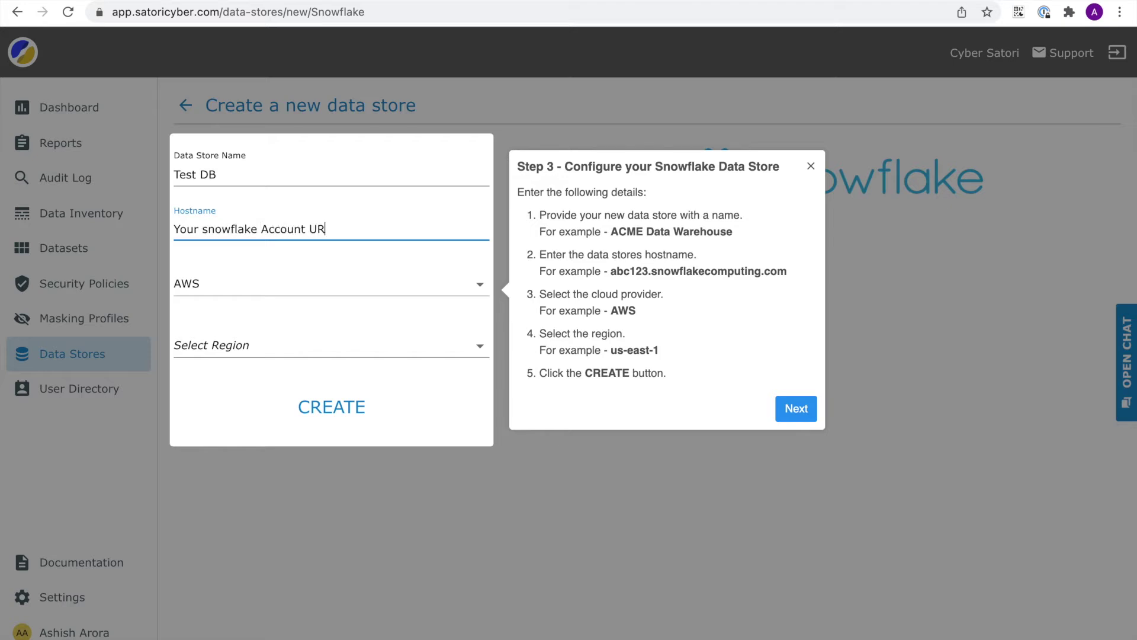
click(232, 354)
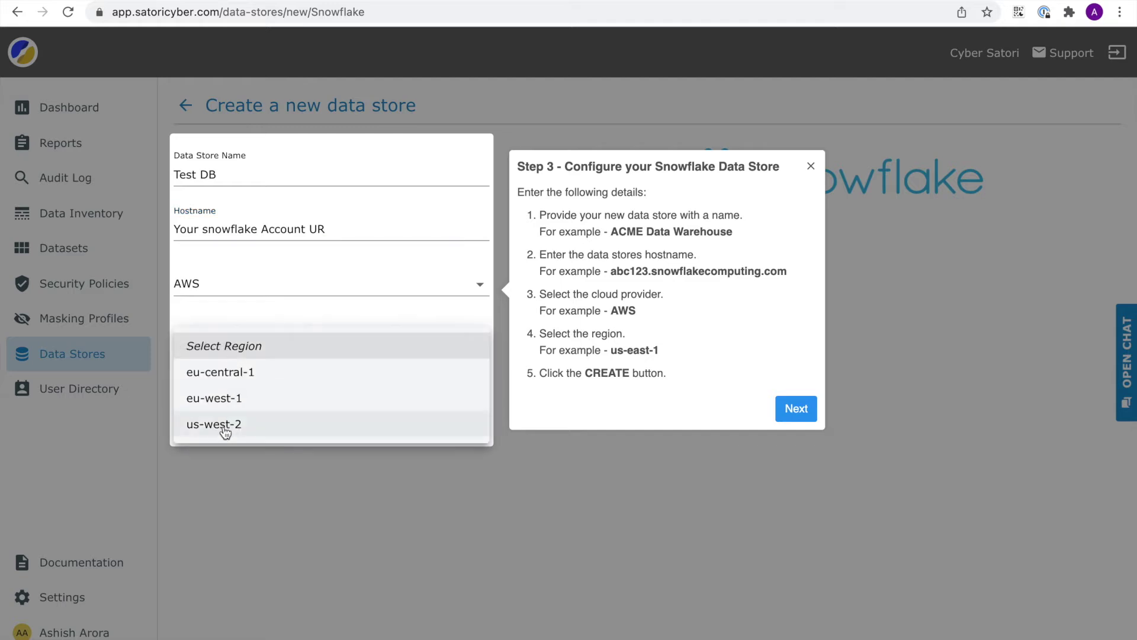
click(252, 426)
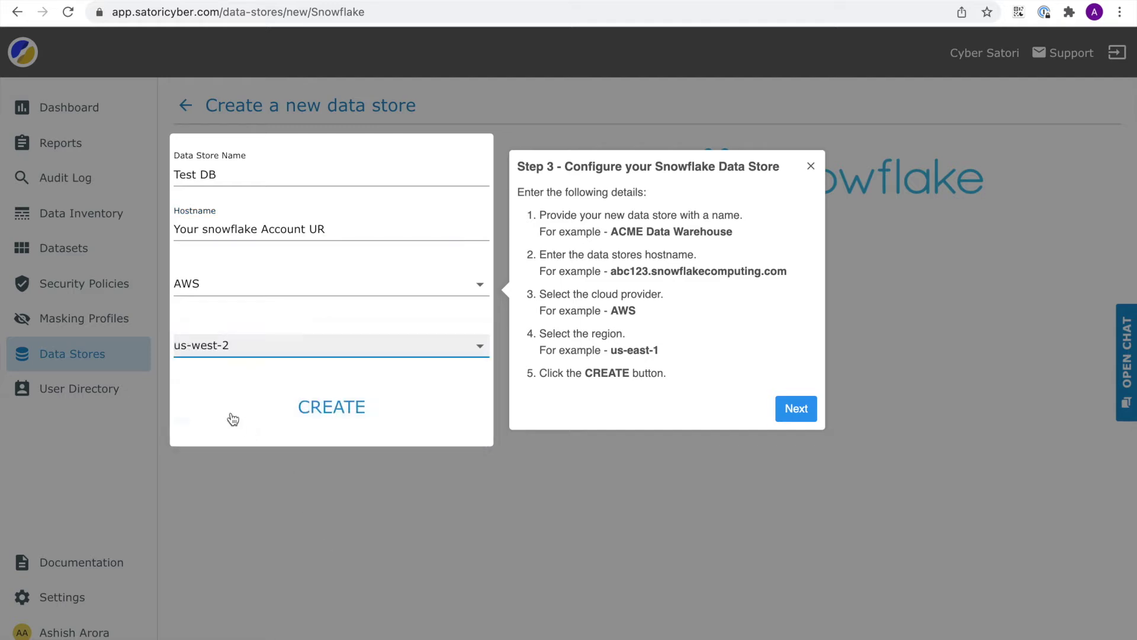
click(629, 524)
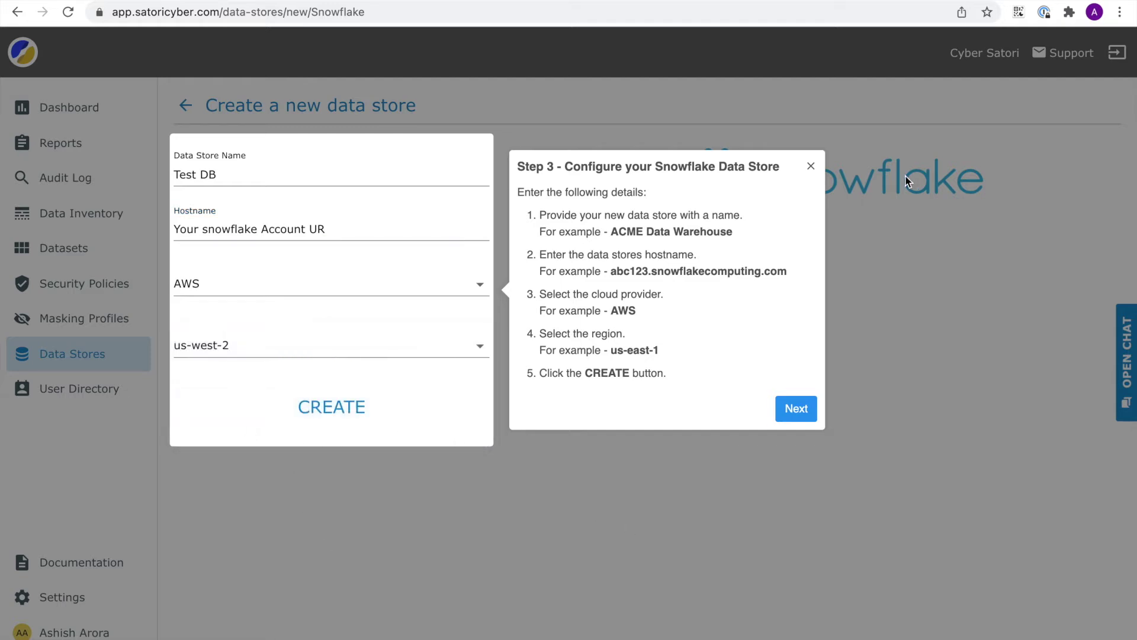
click(71, 353)
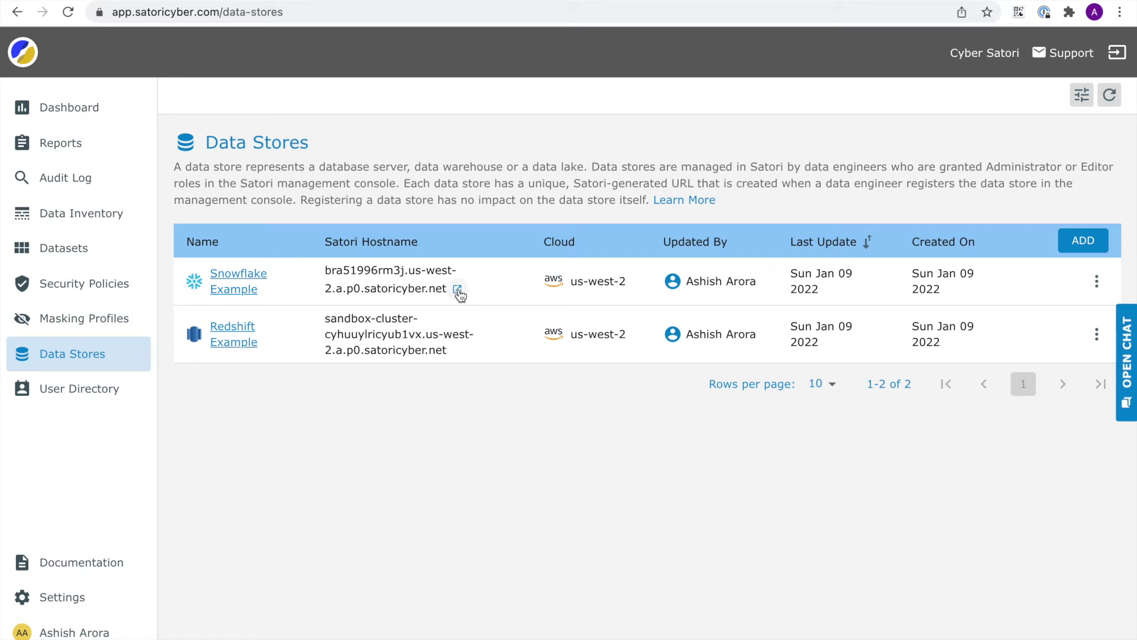
click(458, 290)
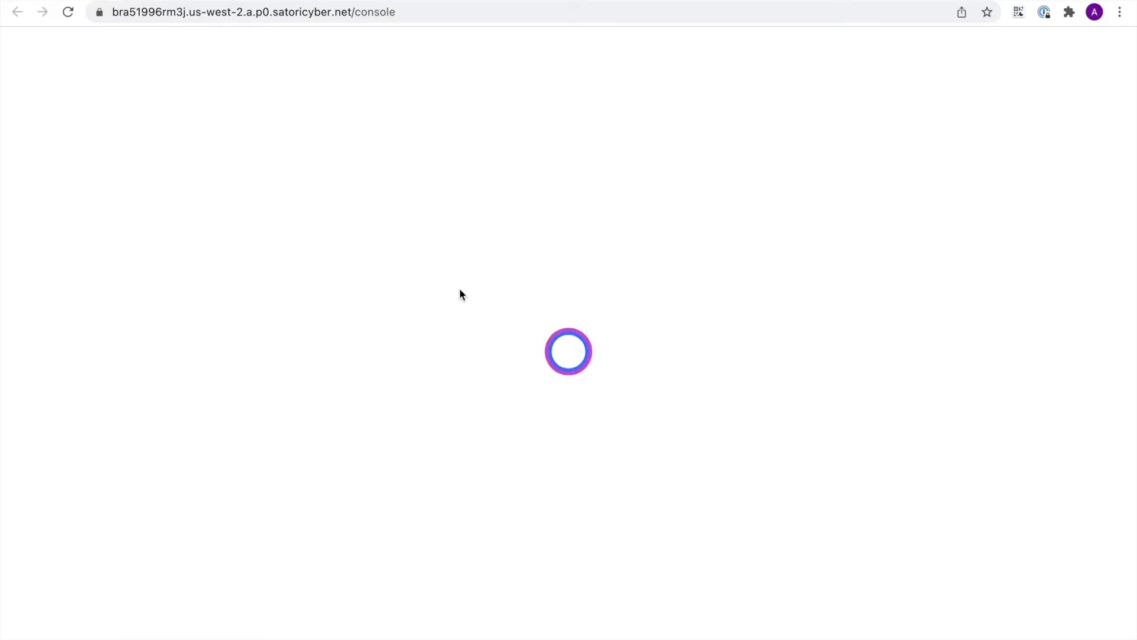
- Copy the Snowflake username from Notes into the sign-in form's username field
click(544, 325)
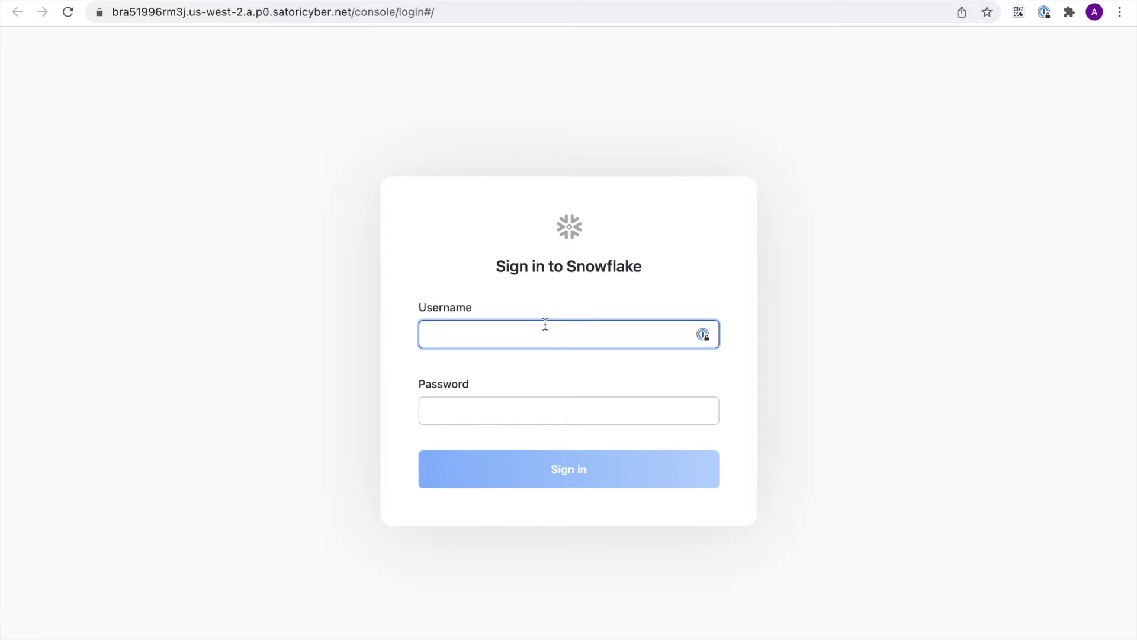
key(super+Tab)
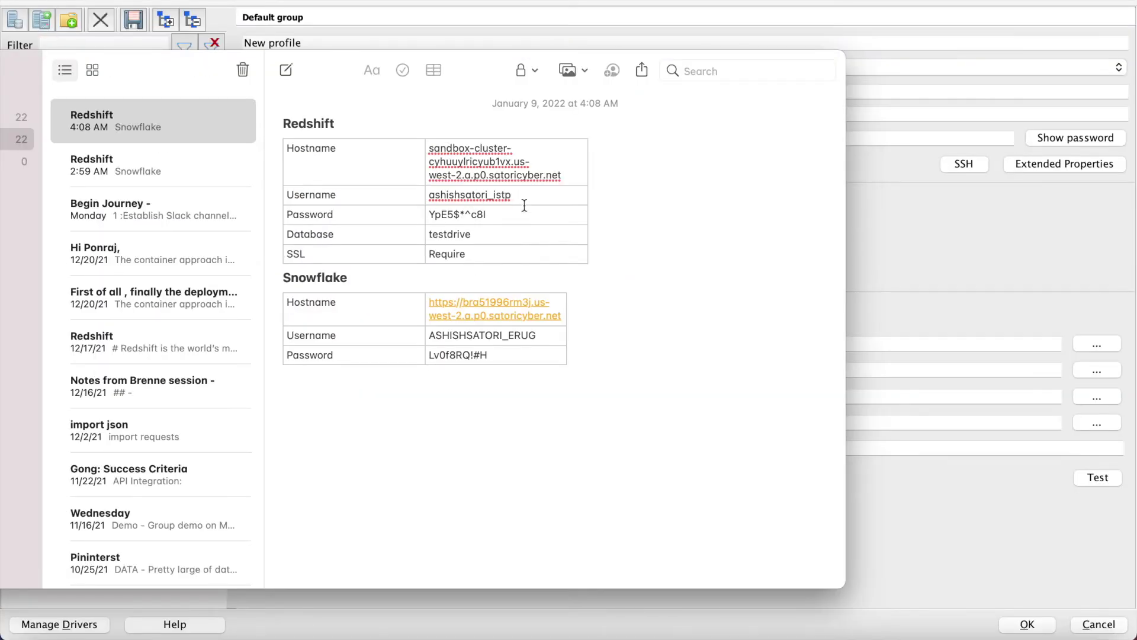
double_click(430, 335)
key(super+c)
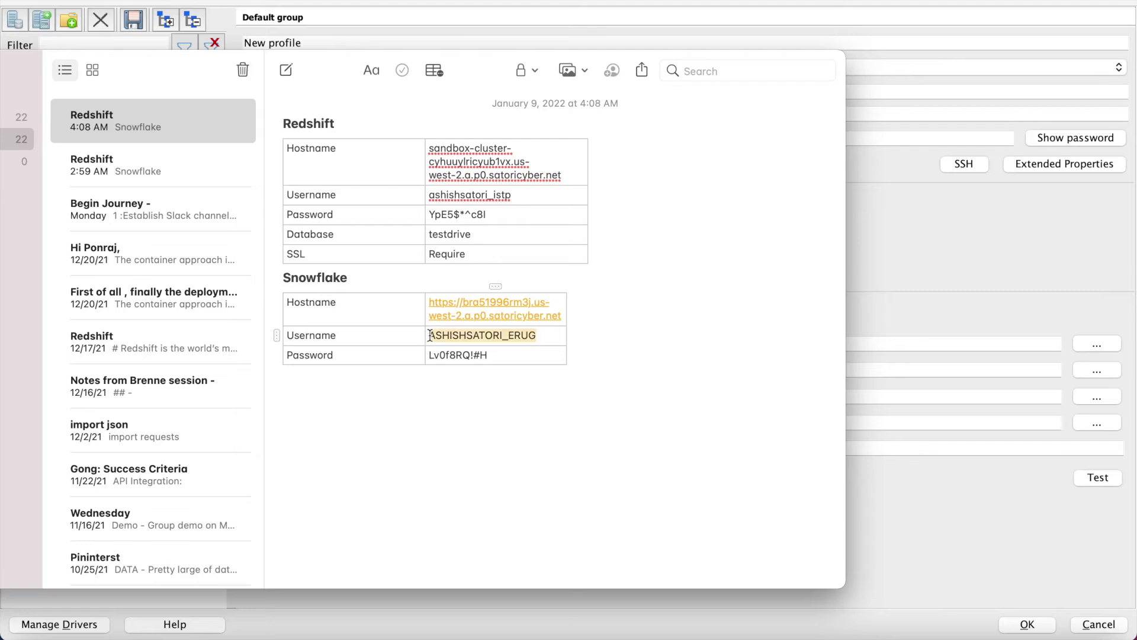
key(super+Tab)
click(481, 330)
key(super+v)
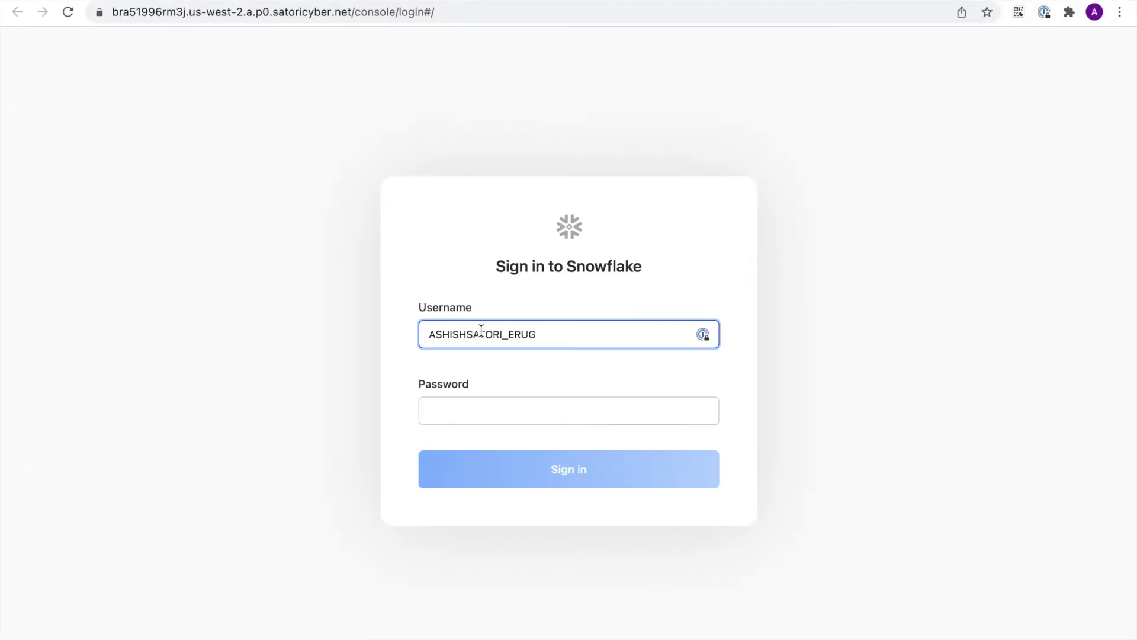
- Copy the Snowflake password from Notes into the form and sign in
key(super+Tab)
drag(489, 353, 426, 355)
key(super+c)
key(super+Tab)
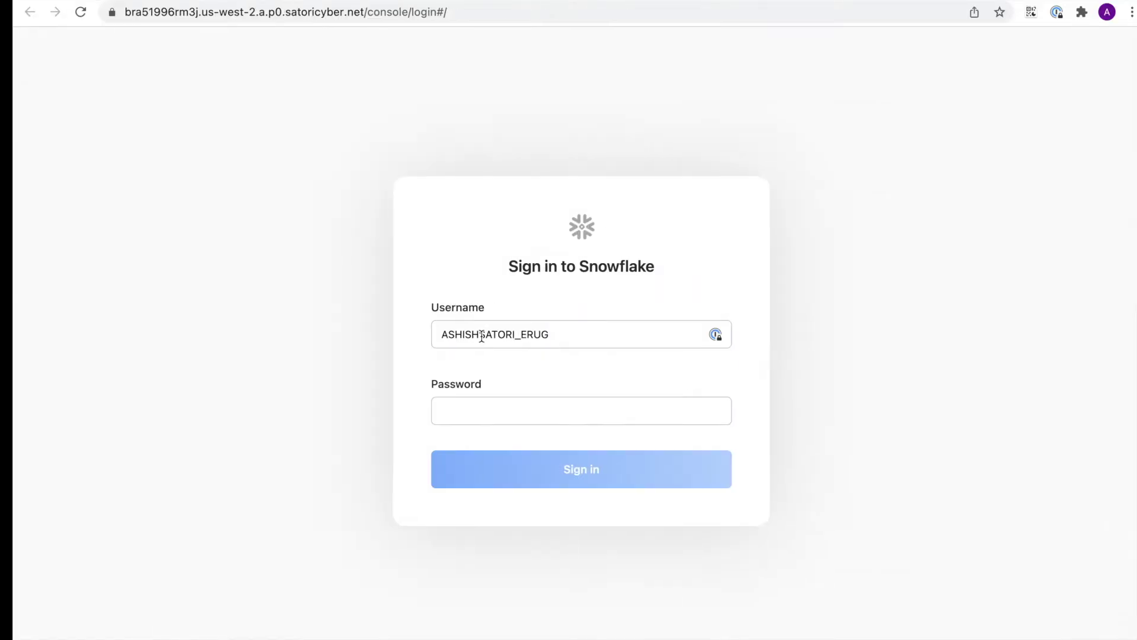
click(480, 408)
key(super+v)
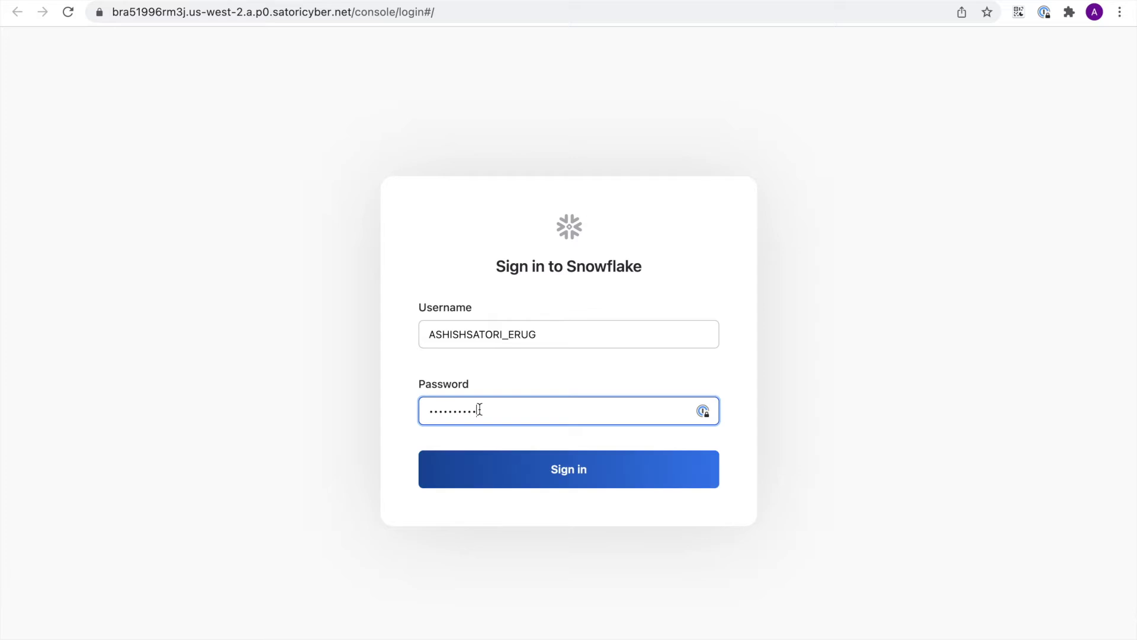
click(542, 478)
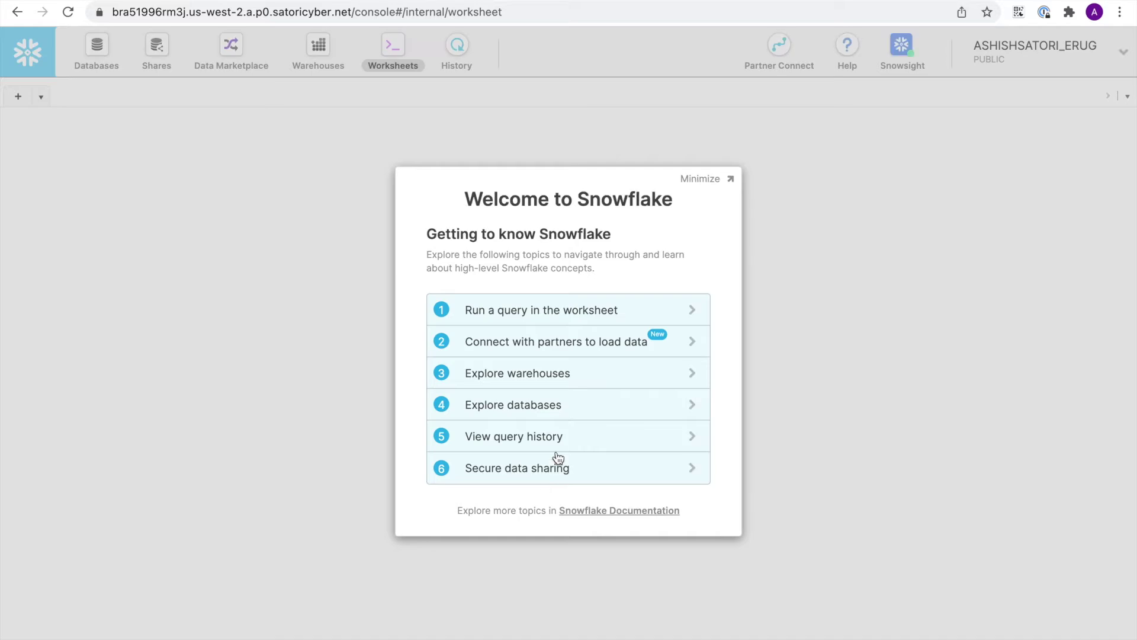
- Dismiss the Welcome dialog and the database objects tip, and collapse the Getting Started guide
click(718, 180)
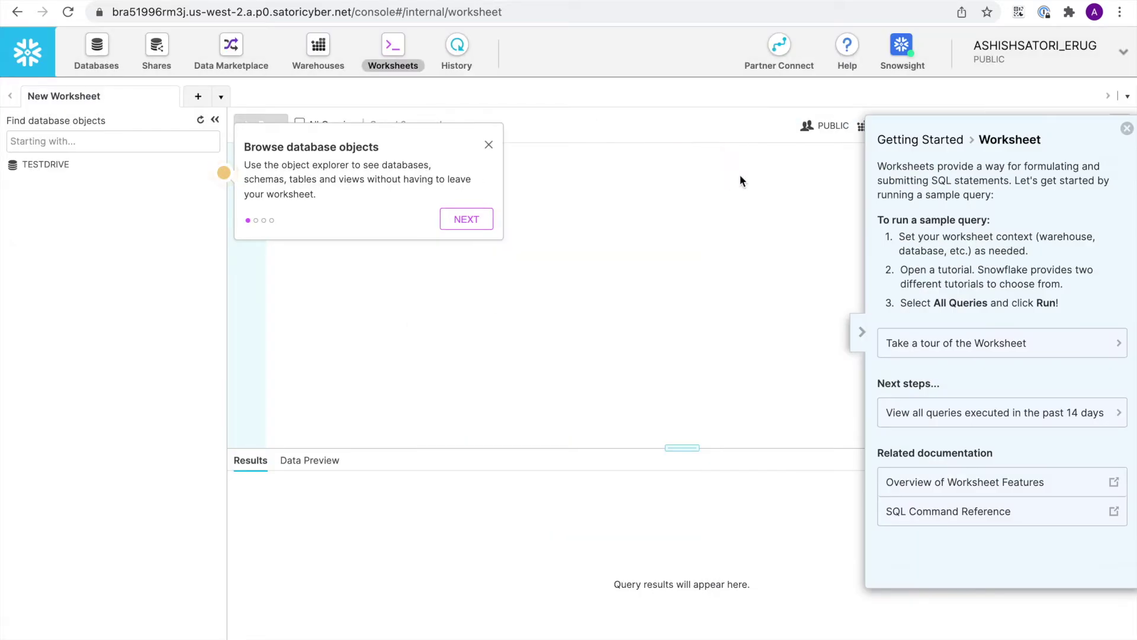
click(487, 148)
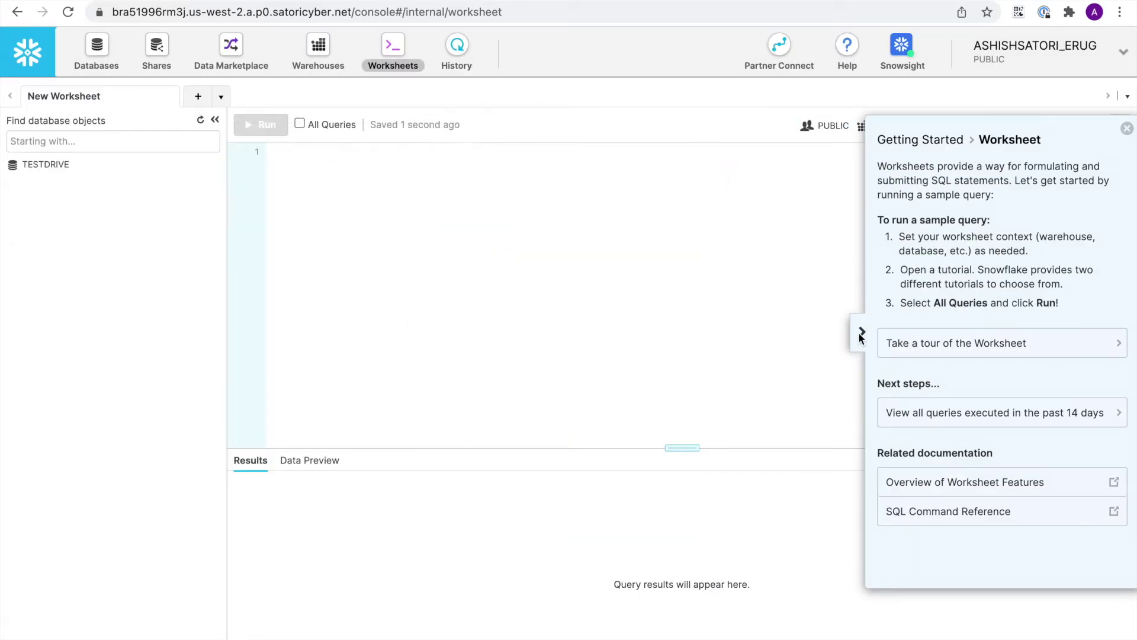
click(861, 331)
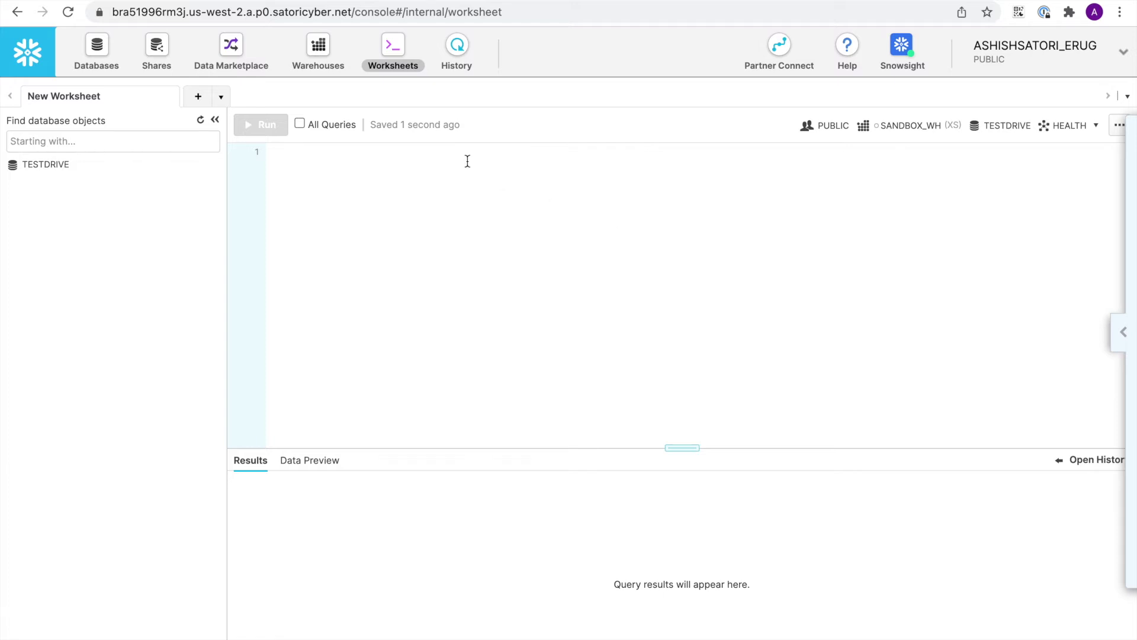
- Expand TESTDRIVE and its HEALTH schema to list the PATIENTS and RESULTS tables
mouse_move(33, 170)
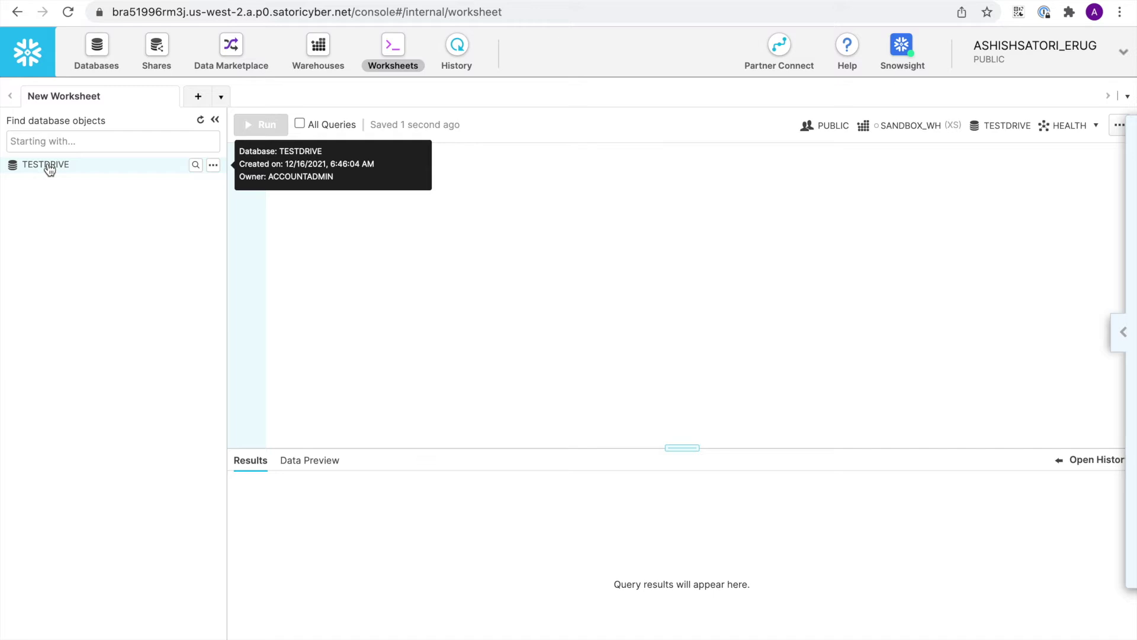
click(49, 169)
click(64, 186)
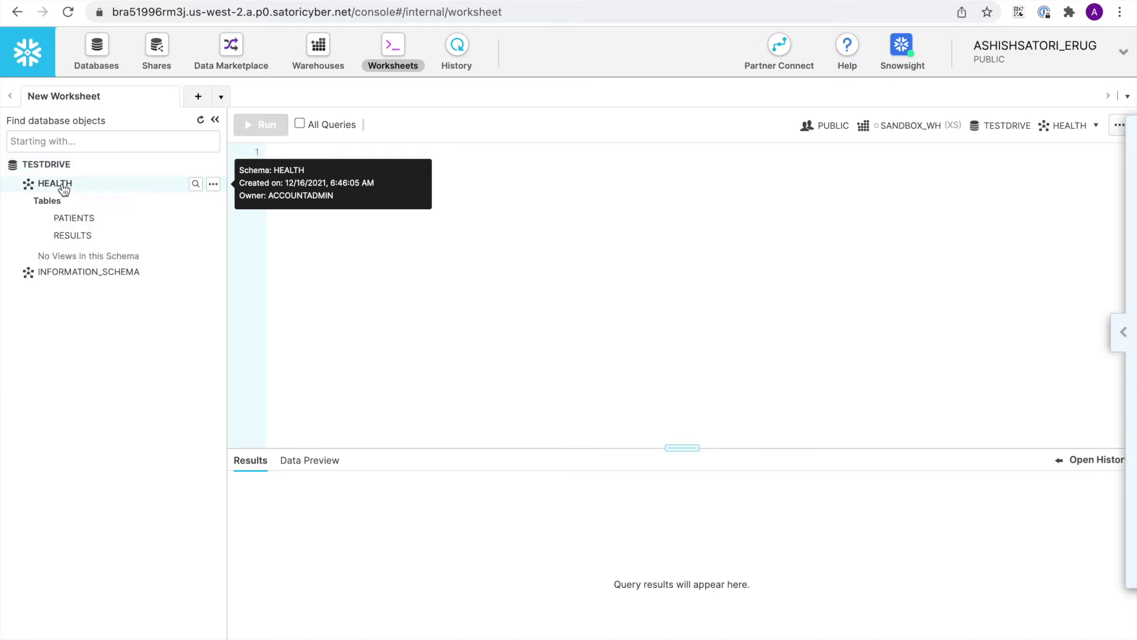
mouse_move(87, 236)
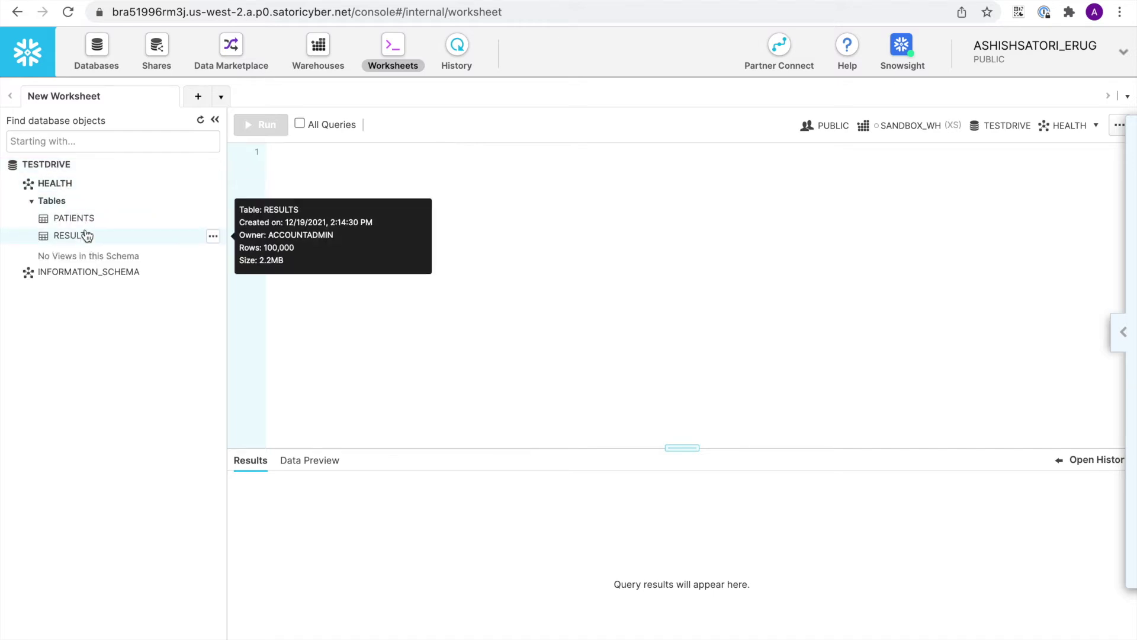
click(389, 157)
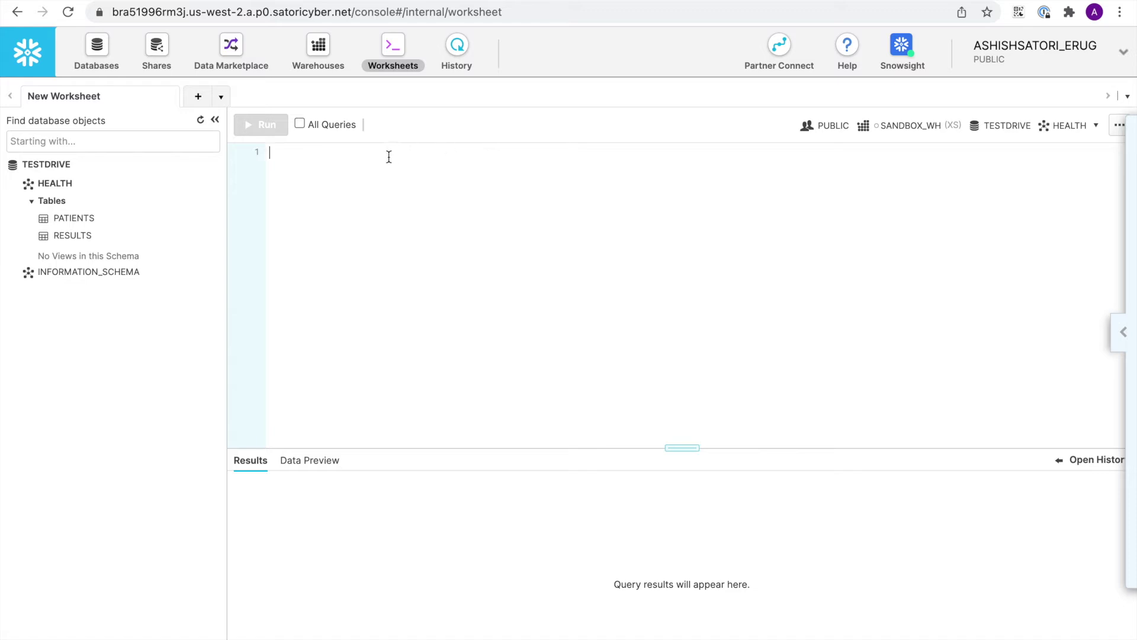
- Run 'select * from patients limit 500;', enlarge the results to view unmasked rows, then return to Satori
text(select * from)
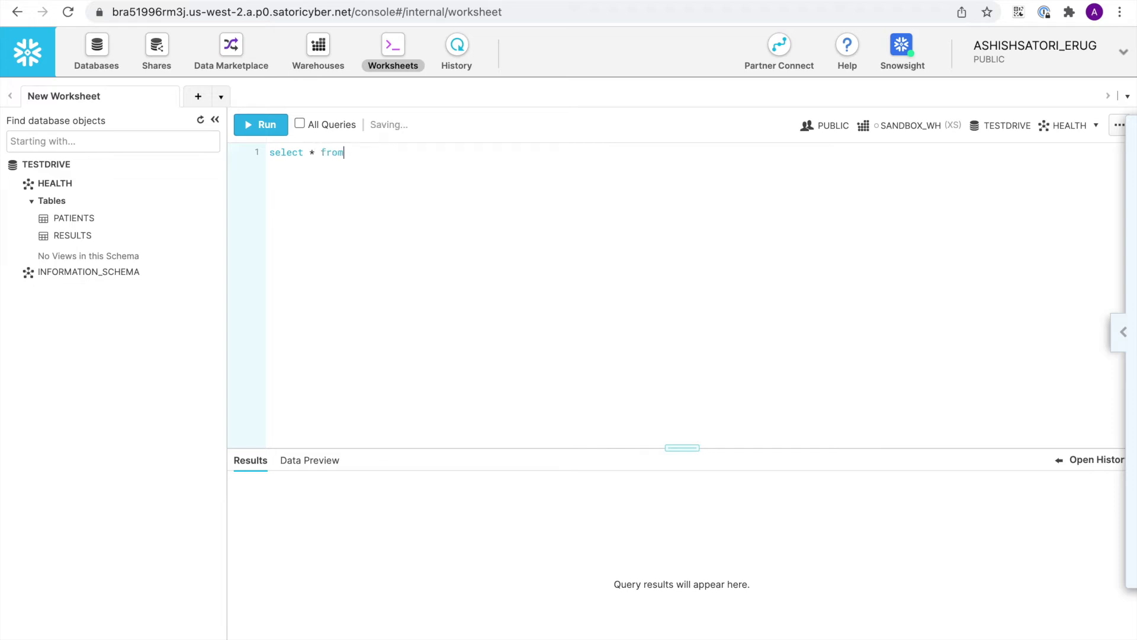
text( patients limit 500;)
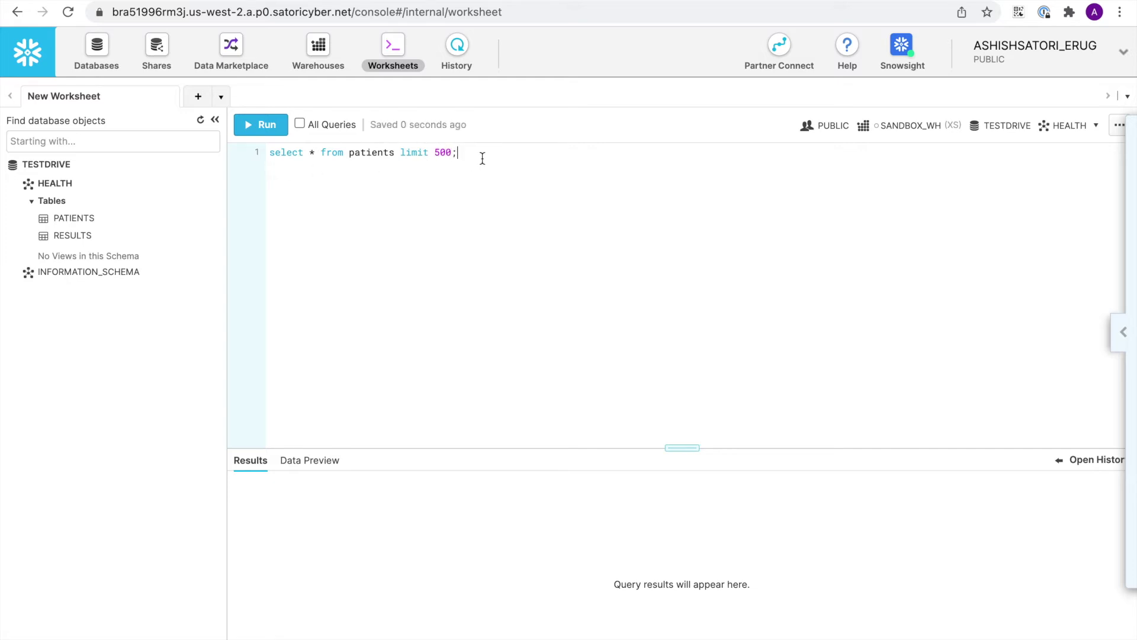
click(267, 126)
drag(686, 410, 645, 179)
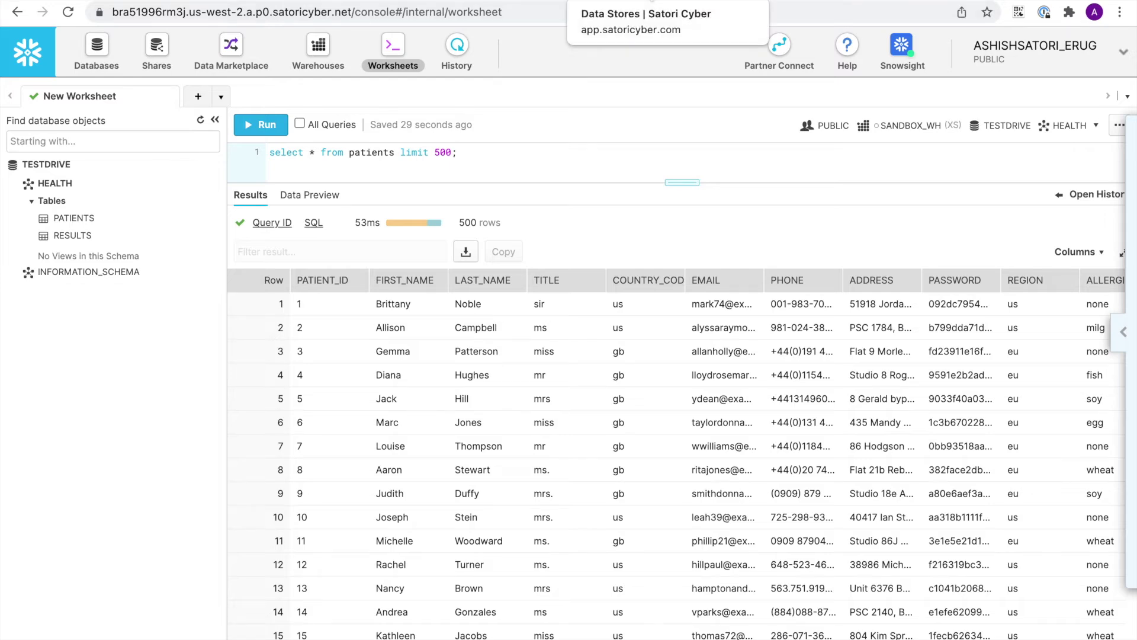
click(652, 1)
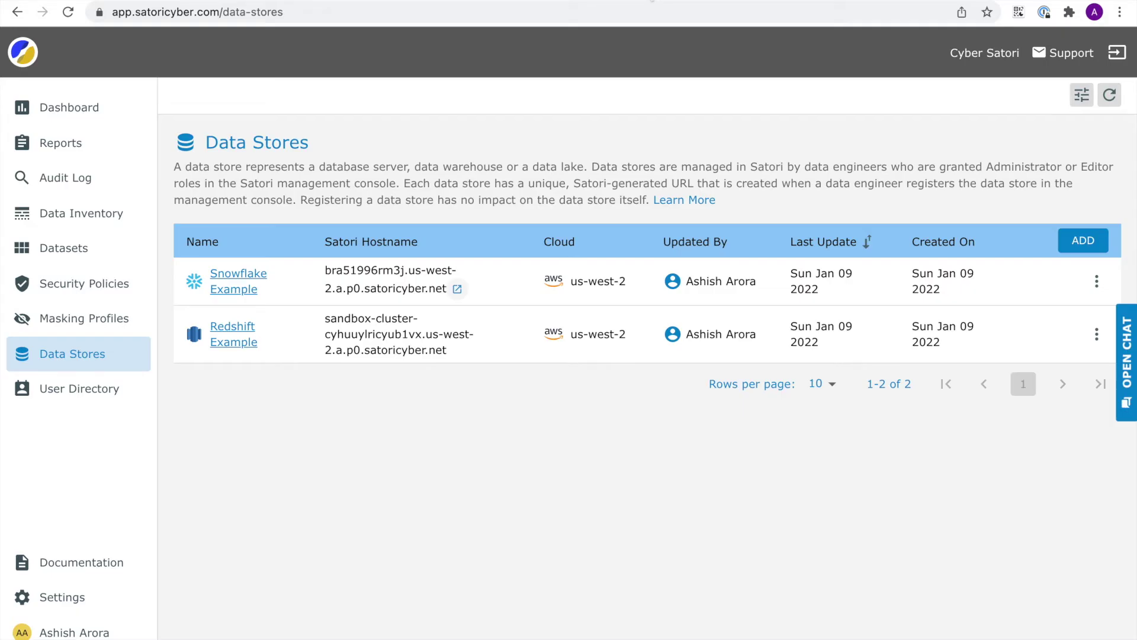
- Open Masking Profiles and scroll through the Analysts Masking profile and the three templates
click(69, 318)
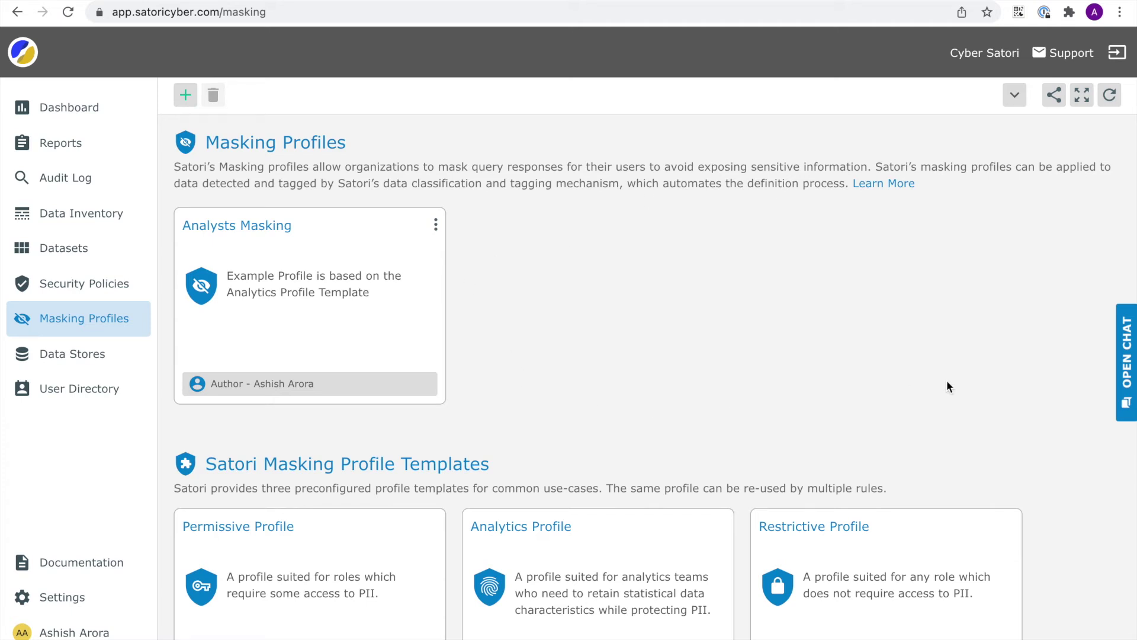
scroll(946, 387, down, 1)
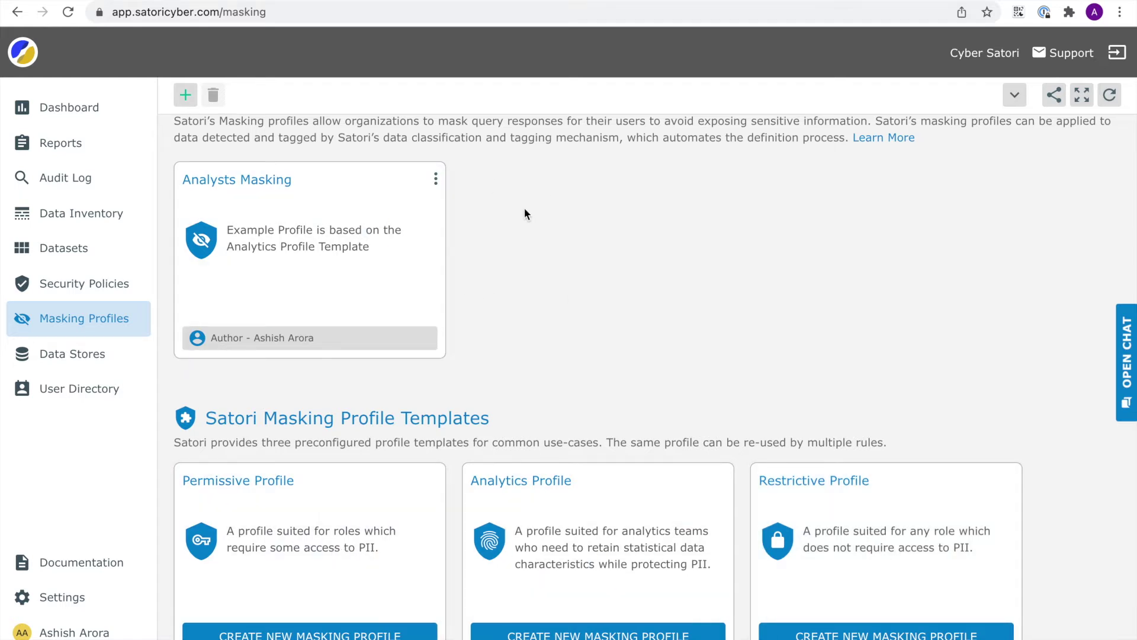
scroll(524, 213, up, 1)
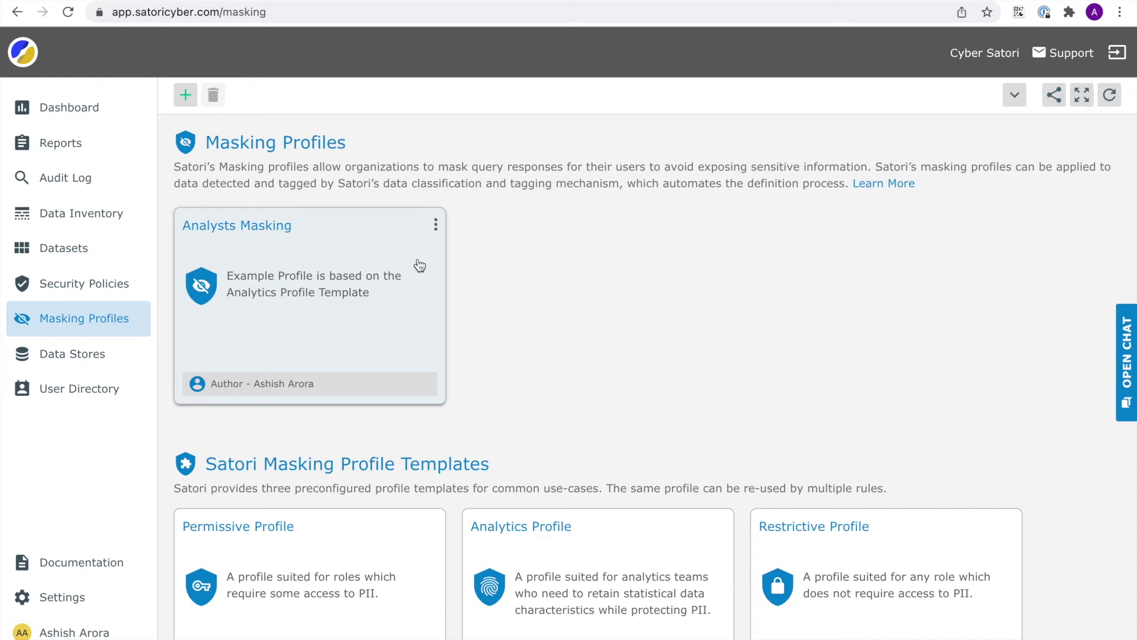
click(435, 225)
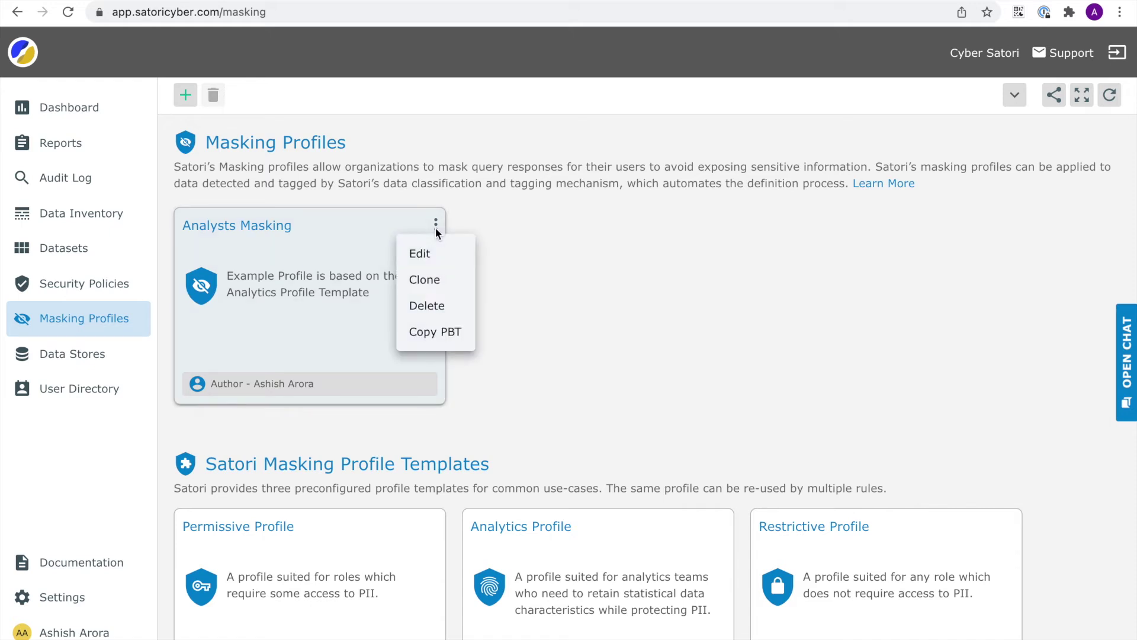
click(428, 260)
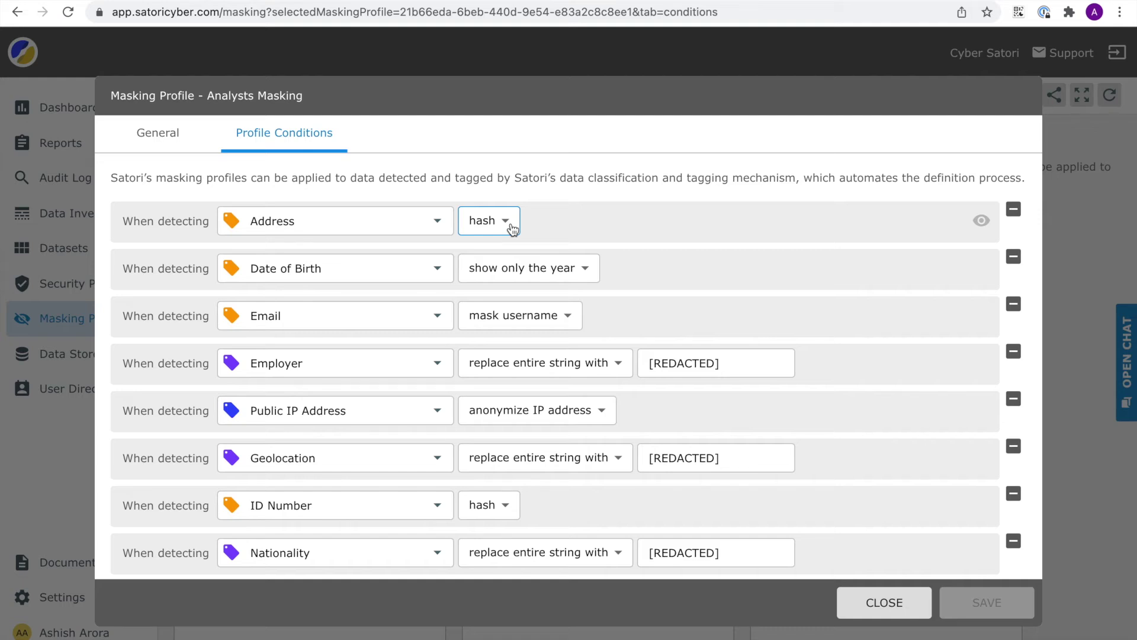
click(513, 230)
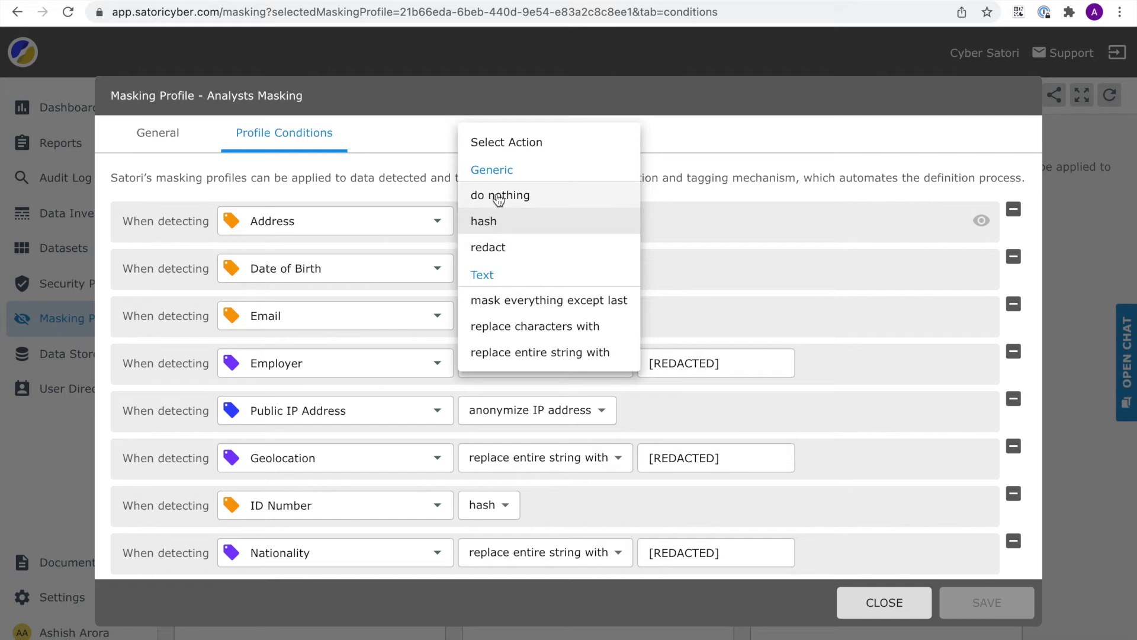
click(687, 166)
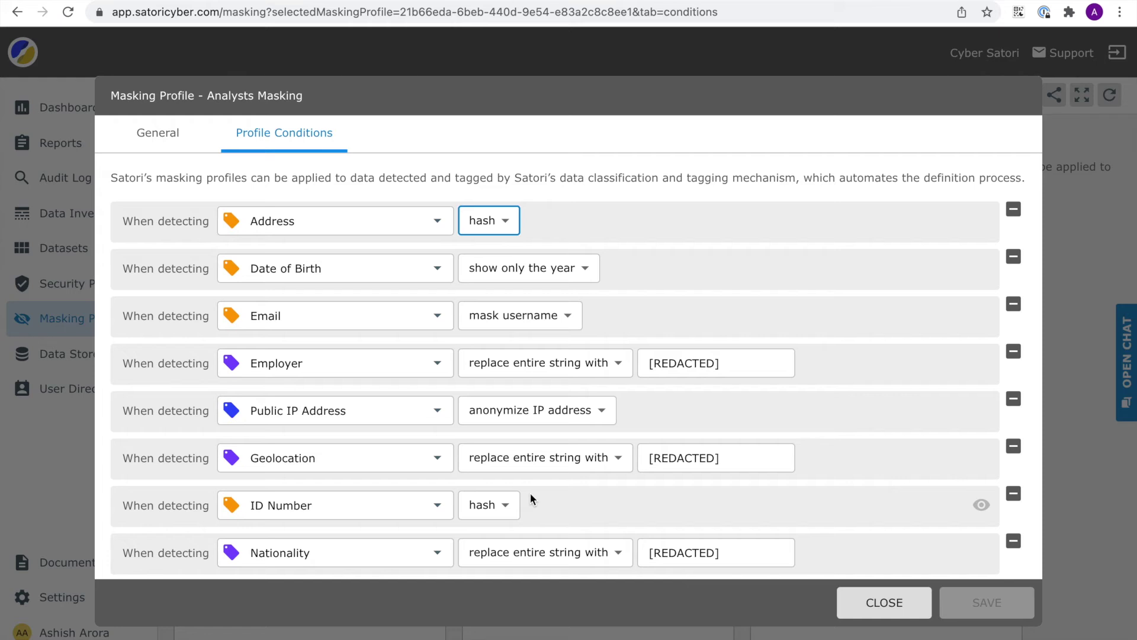
click(884, 602)
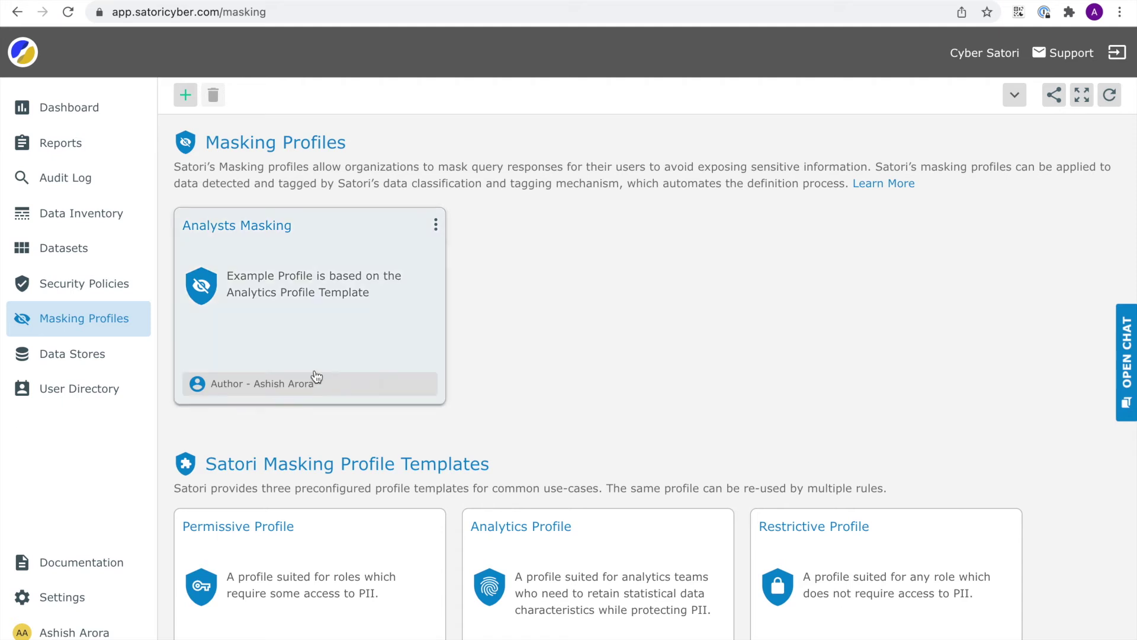
- On Security Policies, choose Edit from the Patient PII Data Protection policy's options menu
click(84, 290)
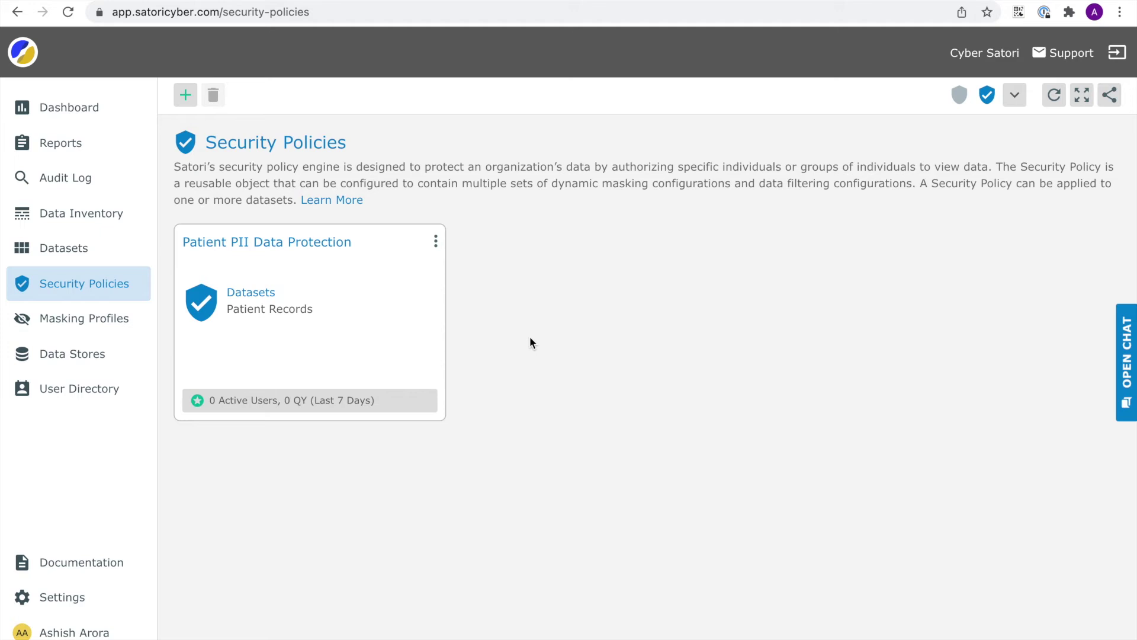
click(436, 243)
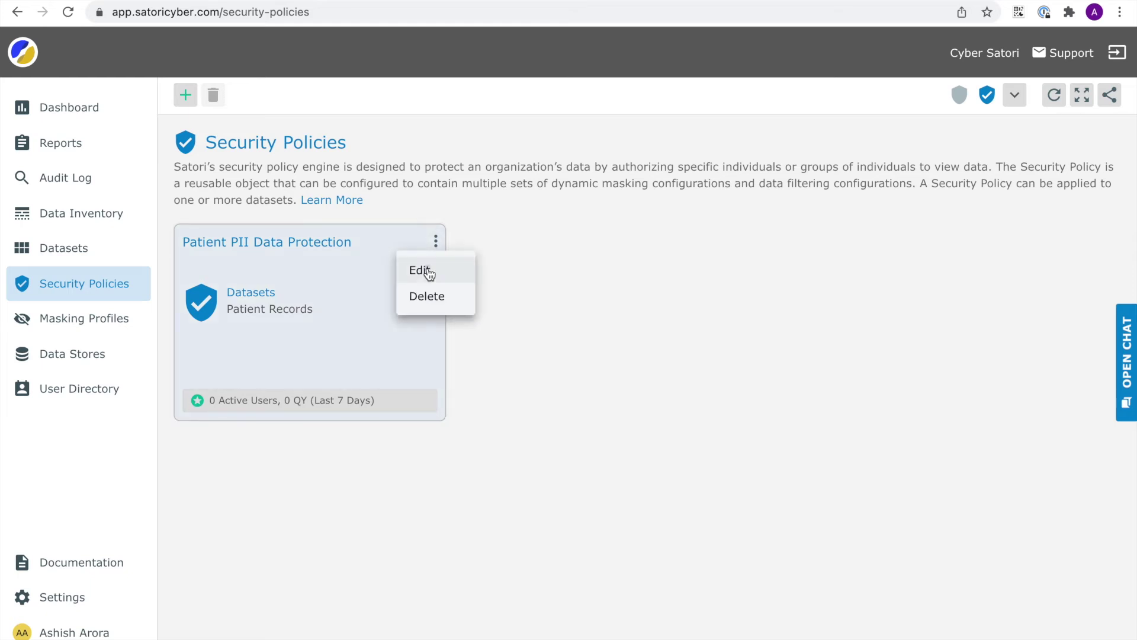
click(429, 274)
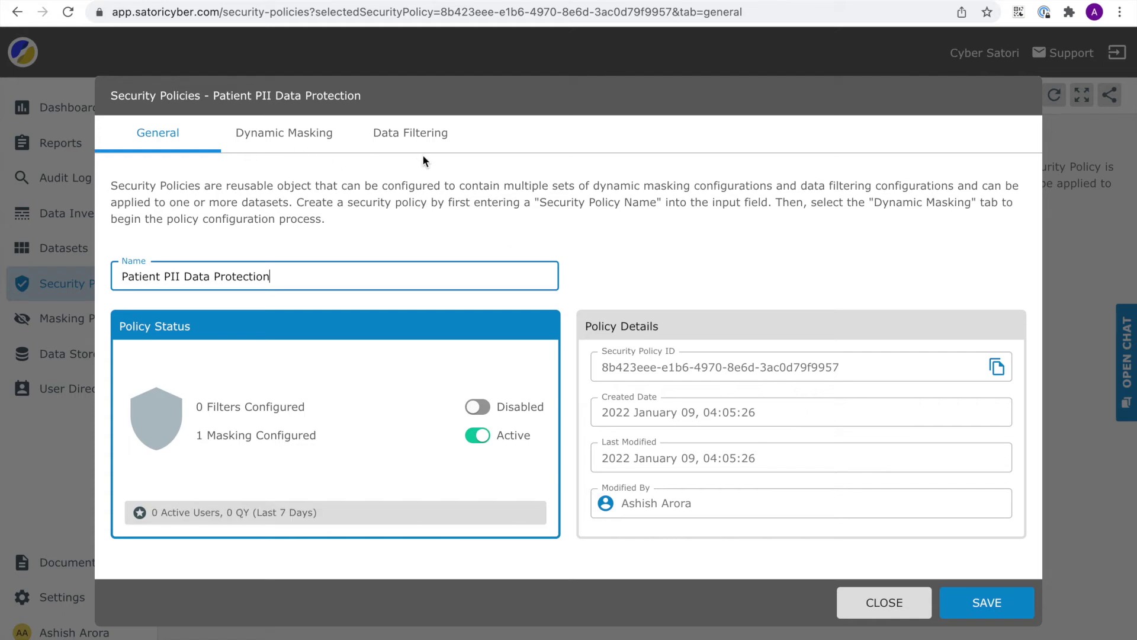
- Set the Analysts Masking rule for users outside PII and PHI Authorized to Active and save the policy
click(308, 142)
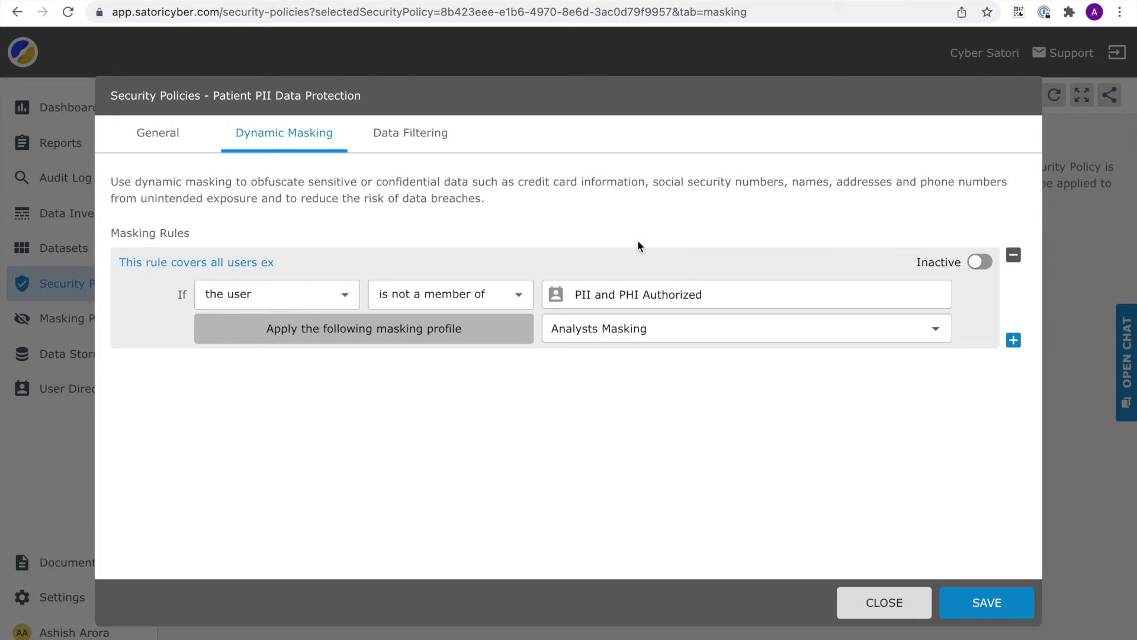
click(414, 140)
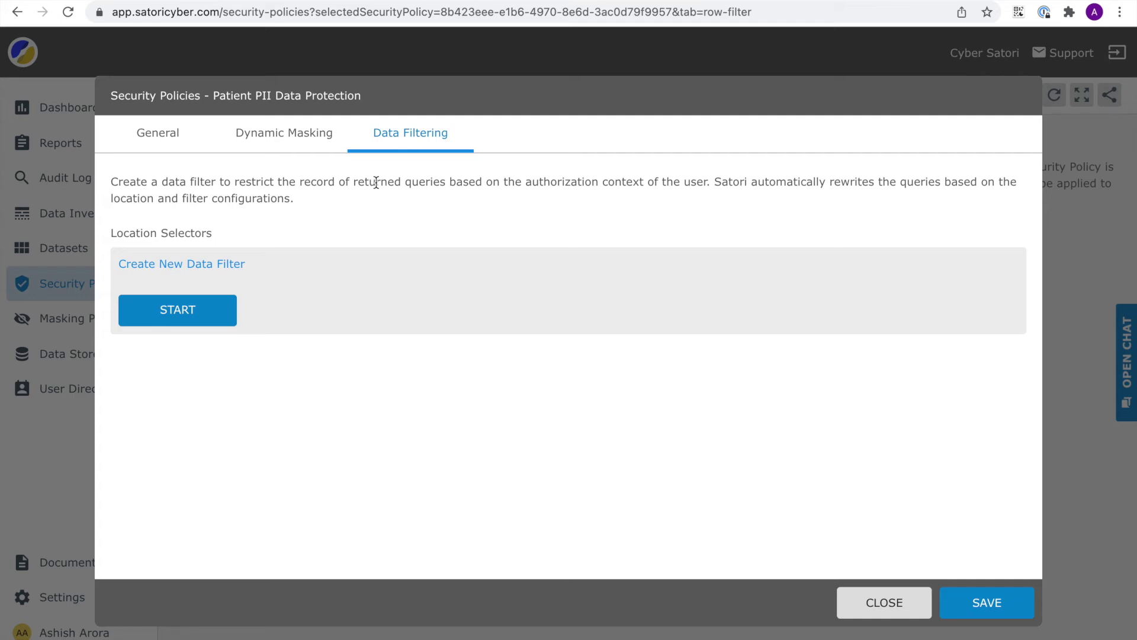
click(290, 139)
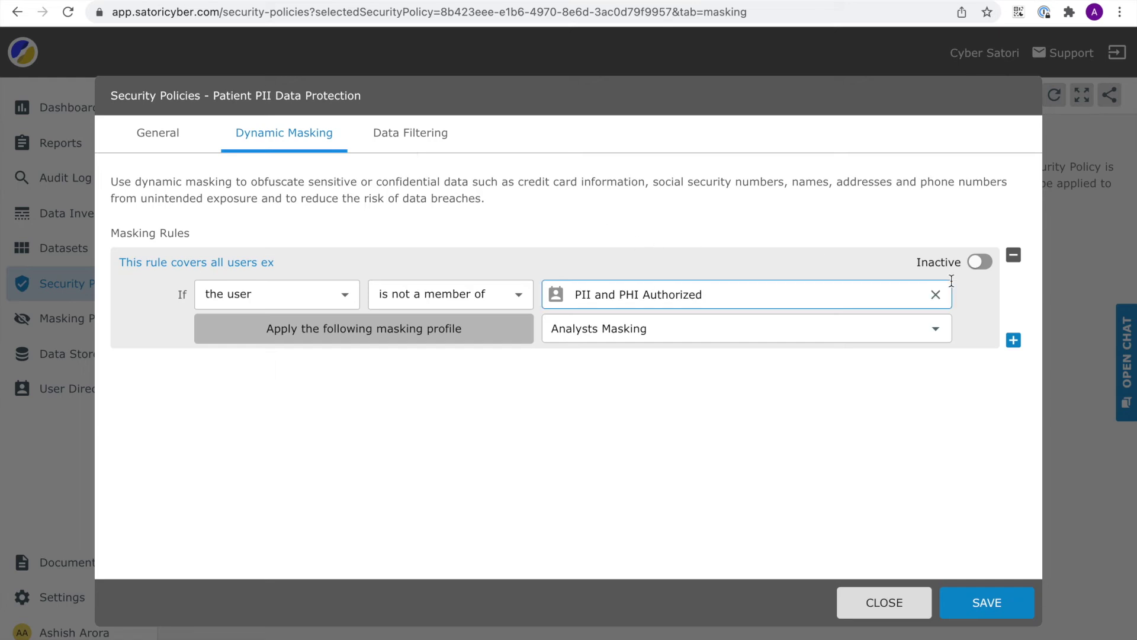
click(986, 264)
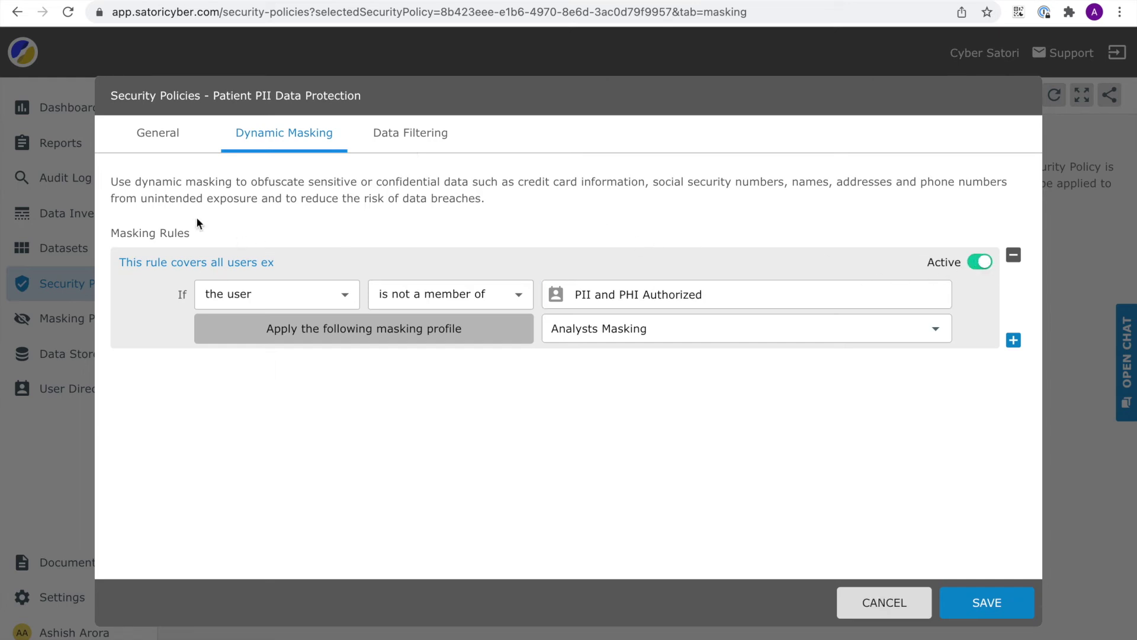
click(164, 142)
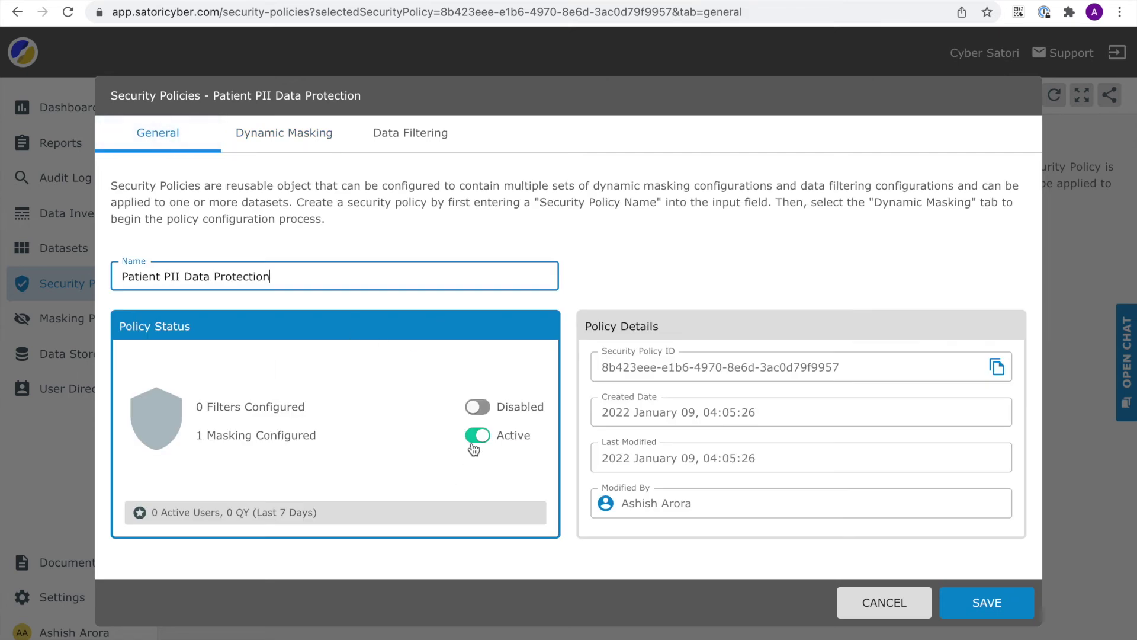
click(980, 599)
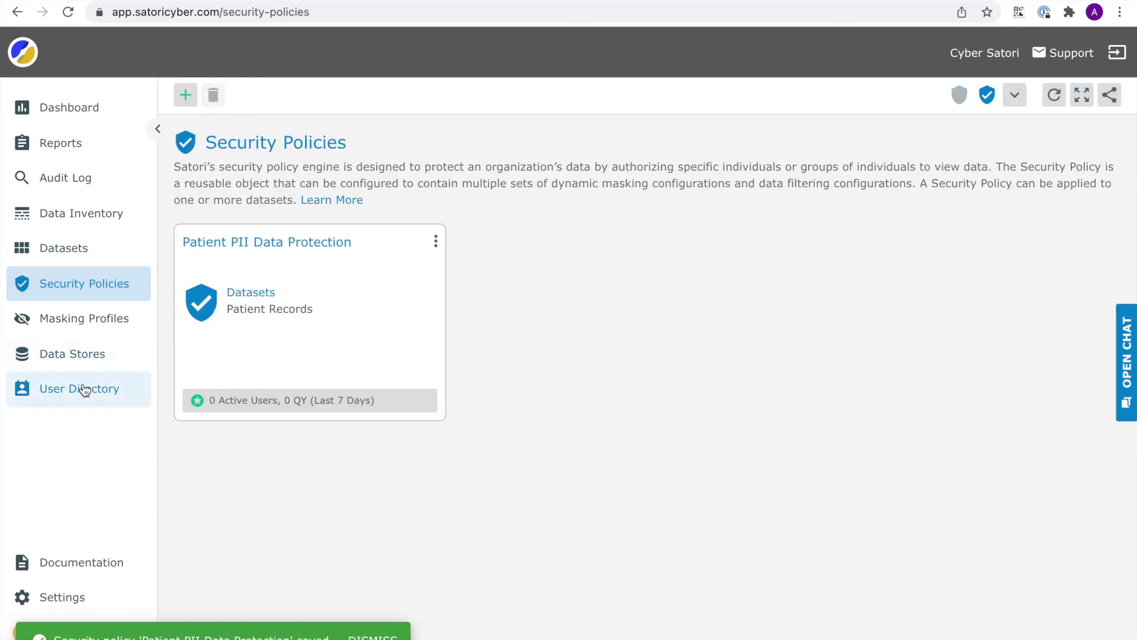
- Check the PII and PHI Authorized group's members in User Directory, then go to the Datasets page
click(85, 390)
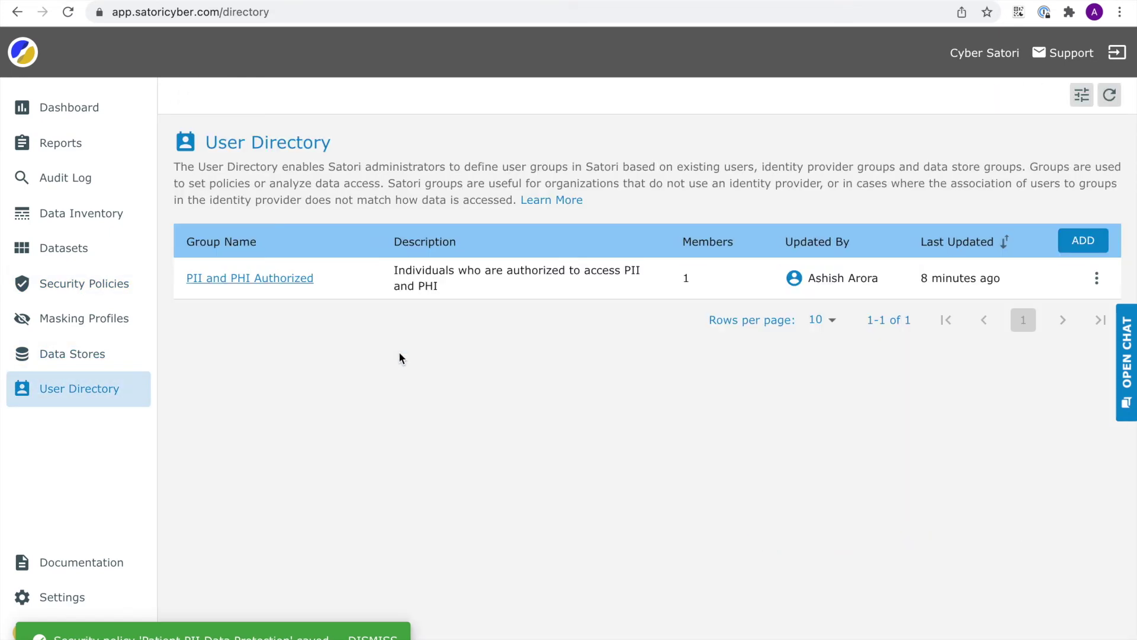
click(271, 279)
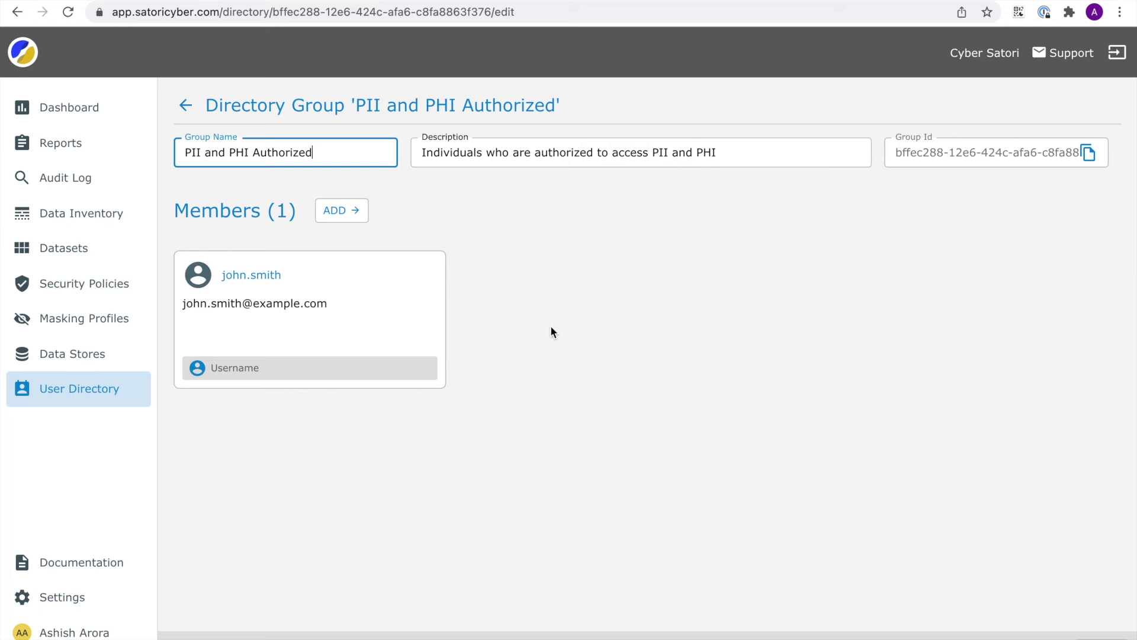
mouse_move(319, 344)
click(92, 293)
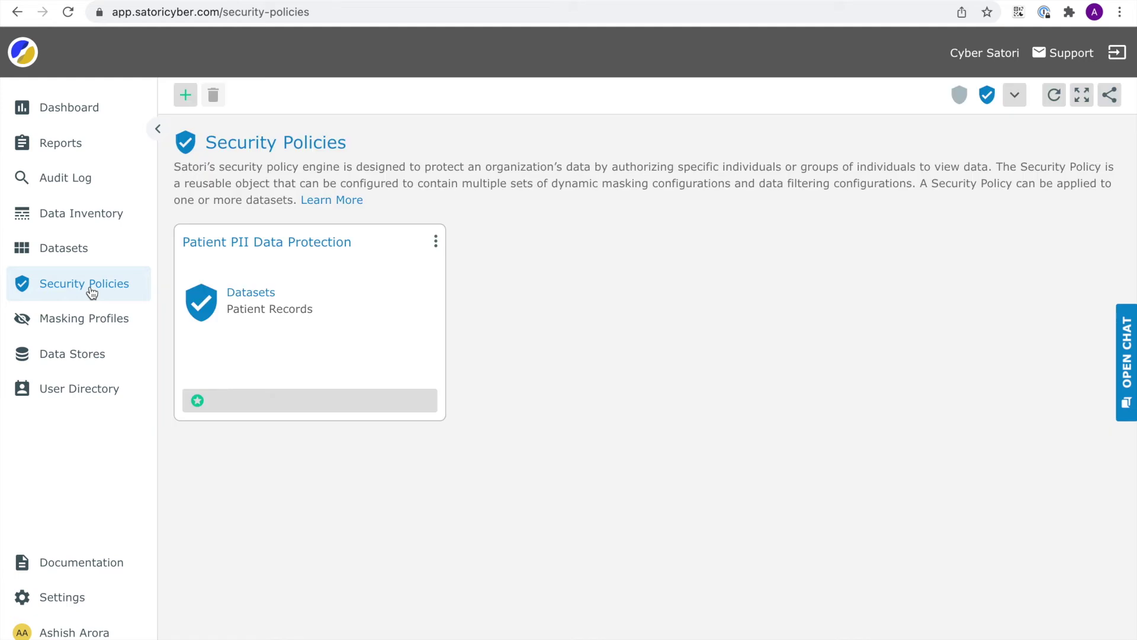
click(65, 253)
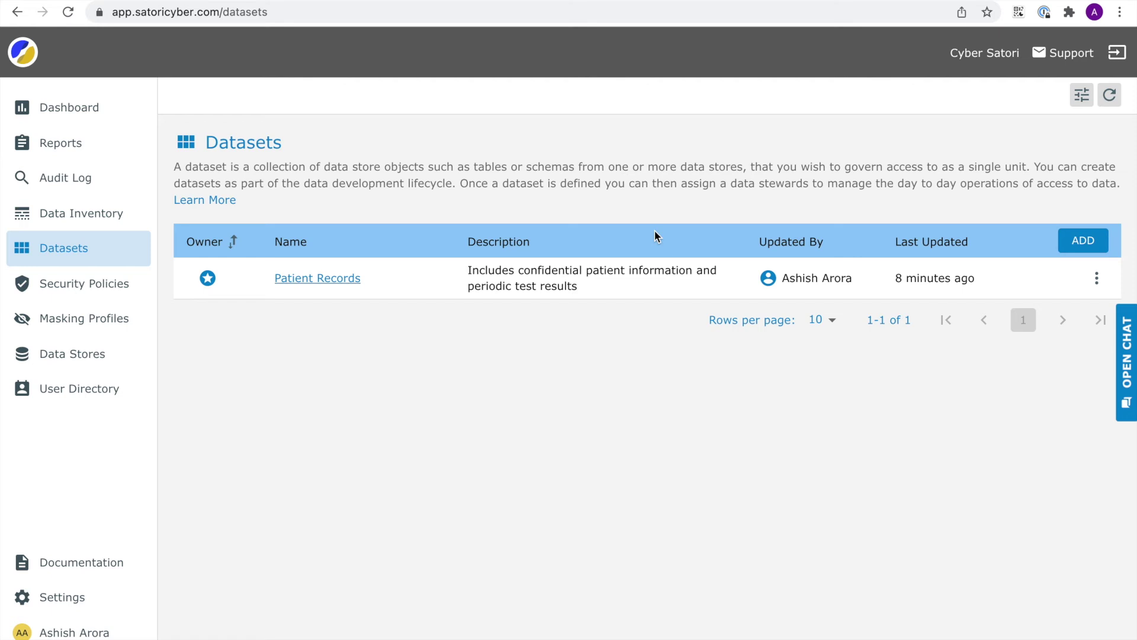
- Open the Patient Records dataset to view its Redshift Example and Snowflake Example locations
click(317, 277)
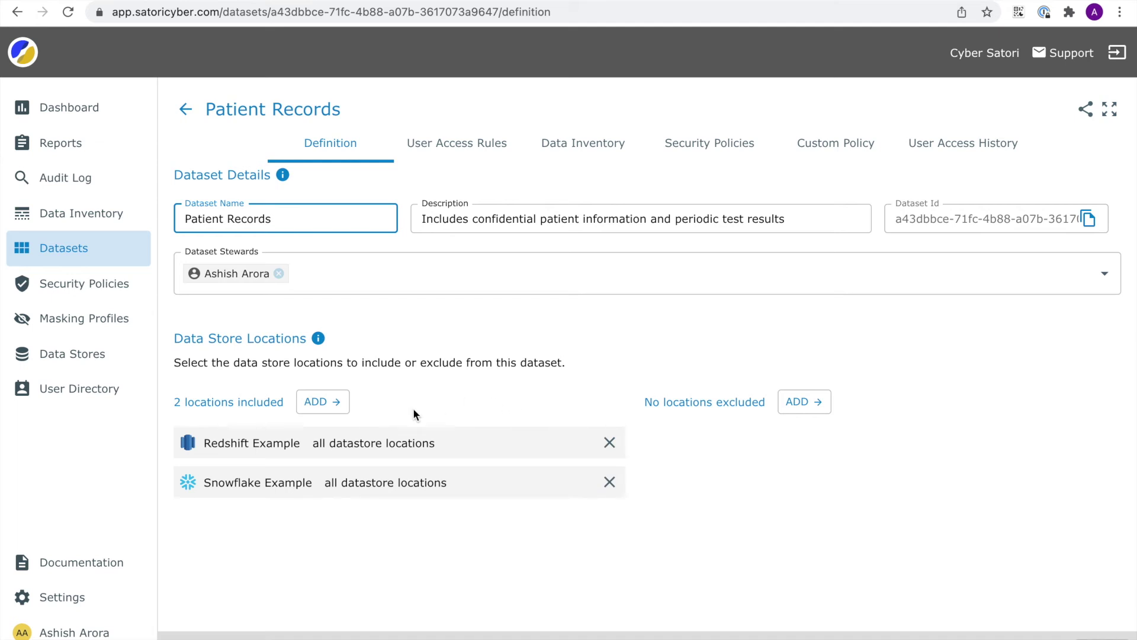
- Start adding a Snowflake Example data store location and browse its location options without choosing
click(333, 406)
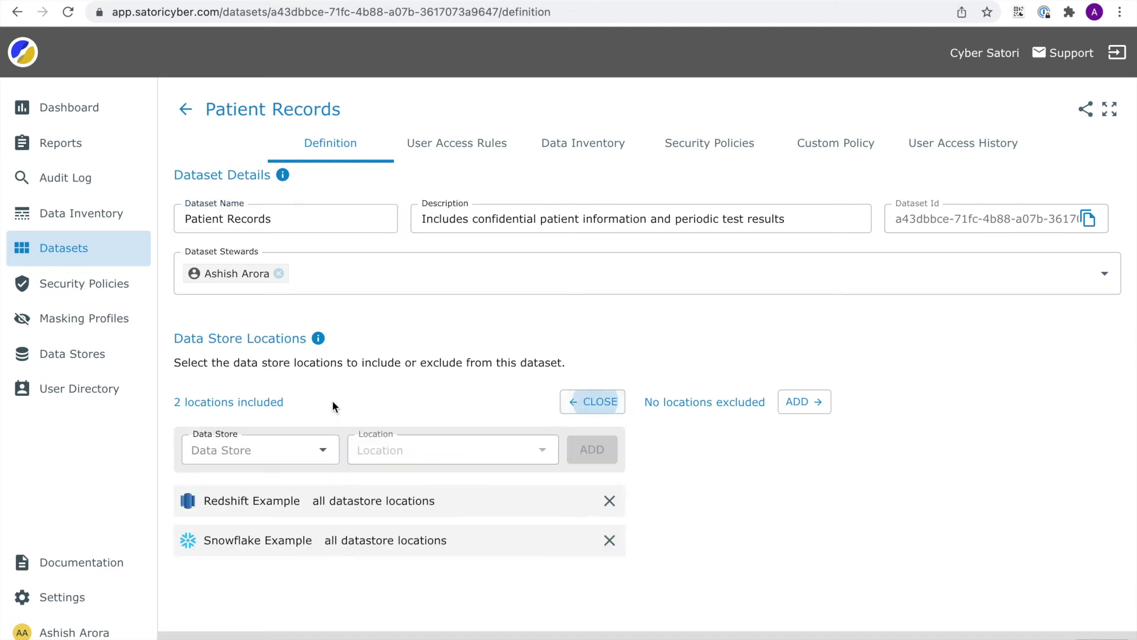
click(324, 453)
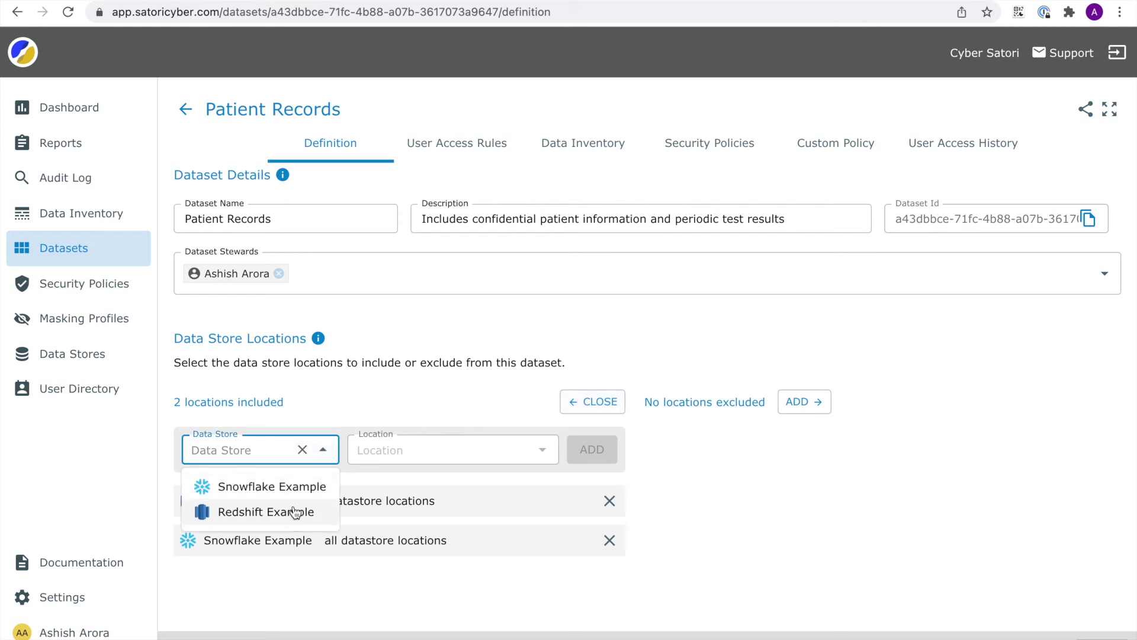
click(297, 489)
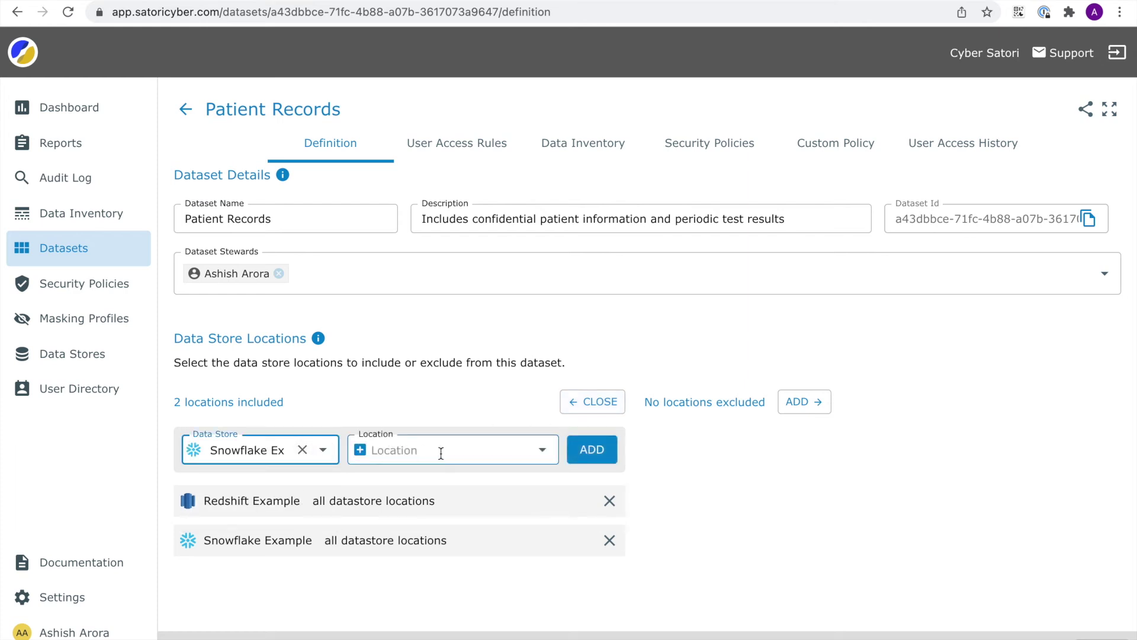
click(442, 451)
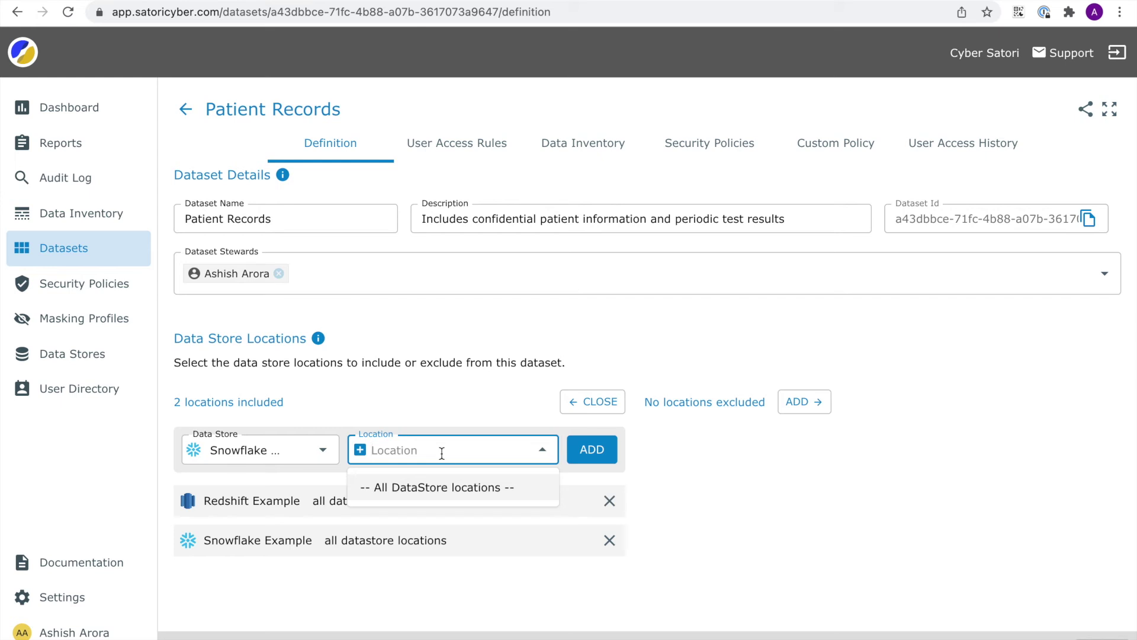
click(361, 455)
click(400, 448)
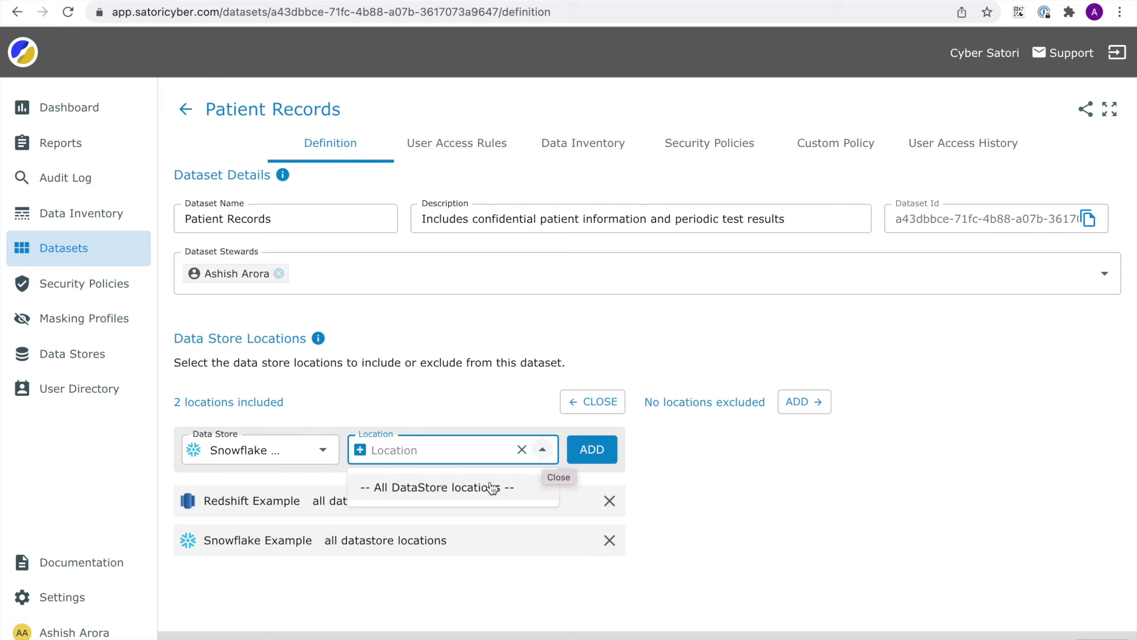
click(466, 483)
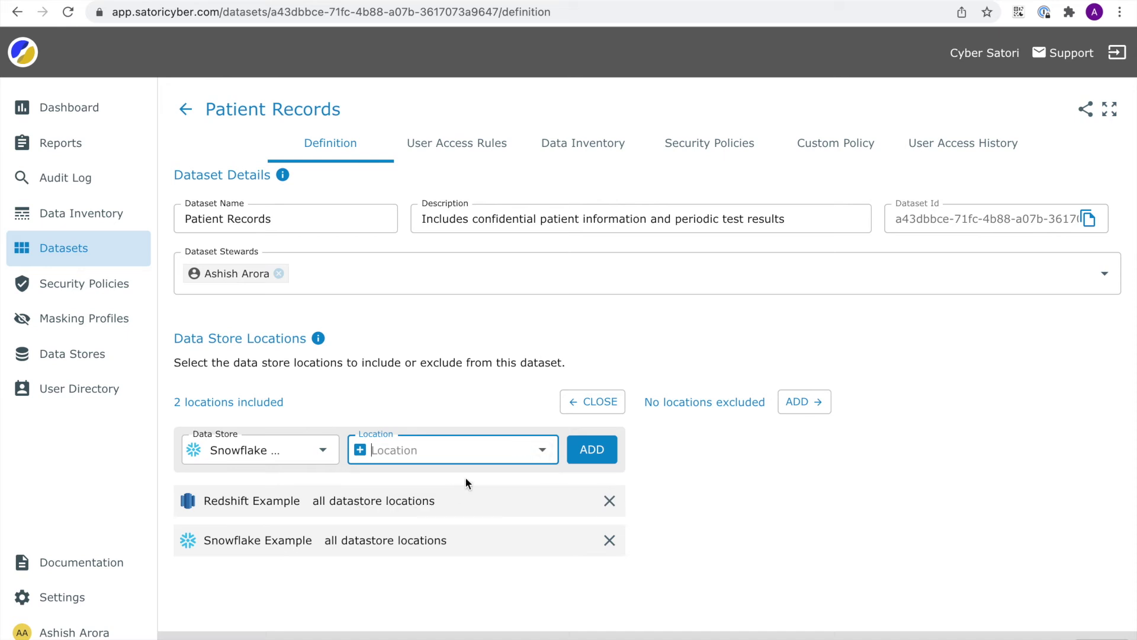
- Review the Snowflake Example location options again, then open the dataset's User Access Rules showing Everyone read-only
click(541, 449)
click(447, 408)
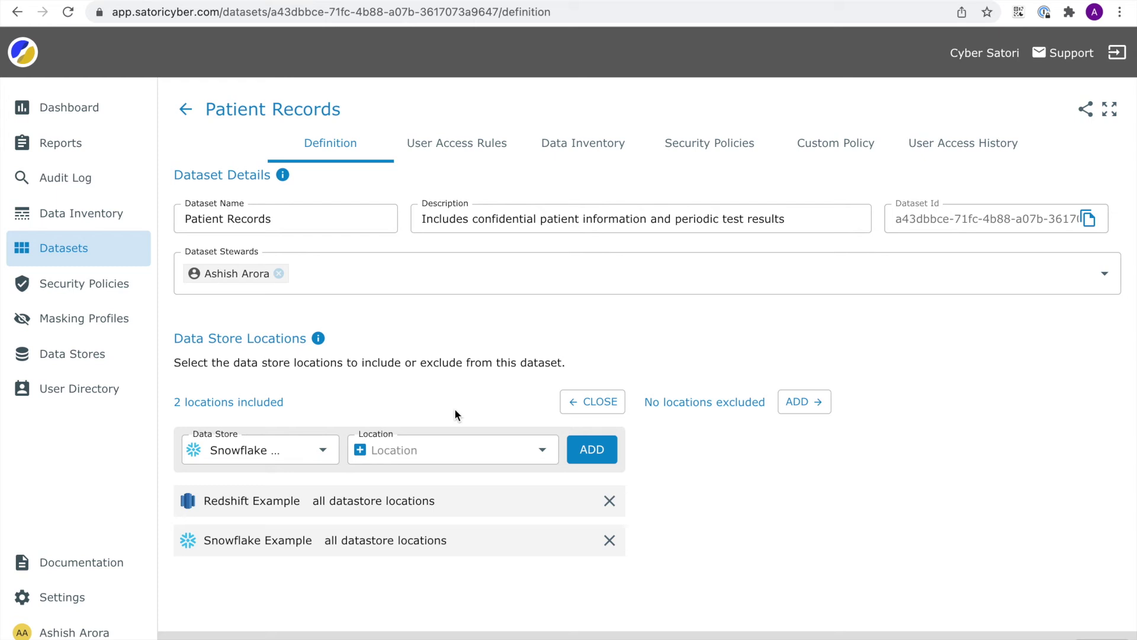
click(415, 450)
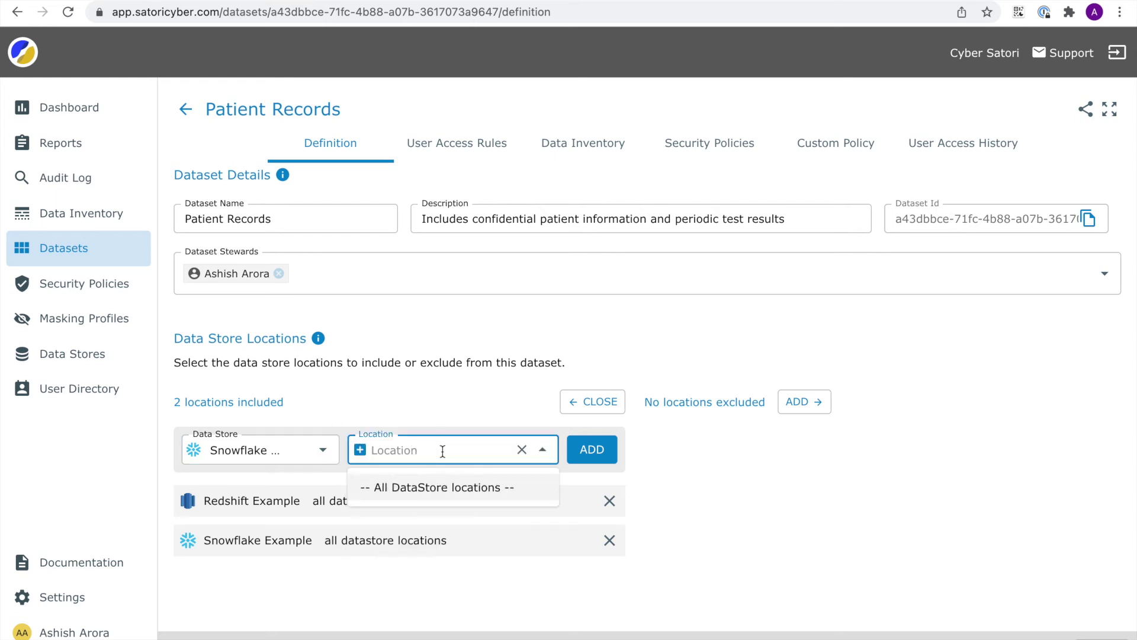
click(448, 484)
click(460, 453)
click(510, 379)
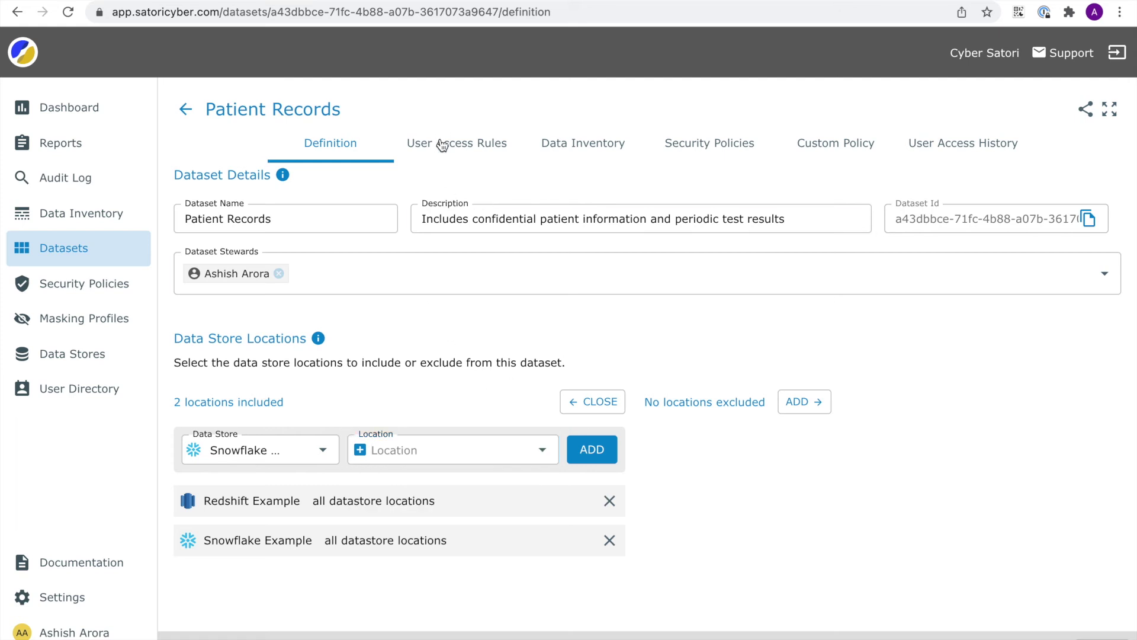
click(290, 268)
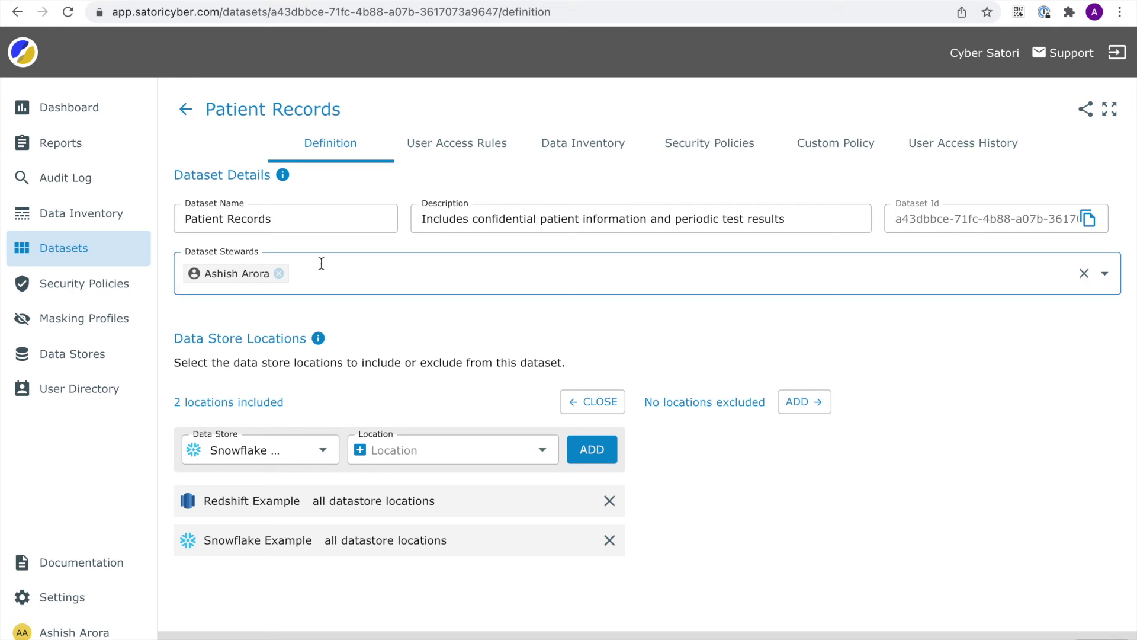
click(468, 145)
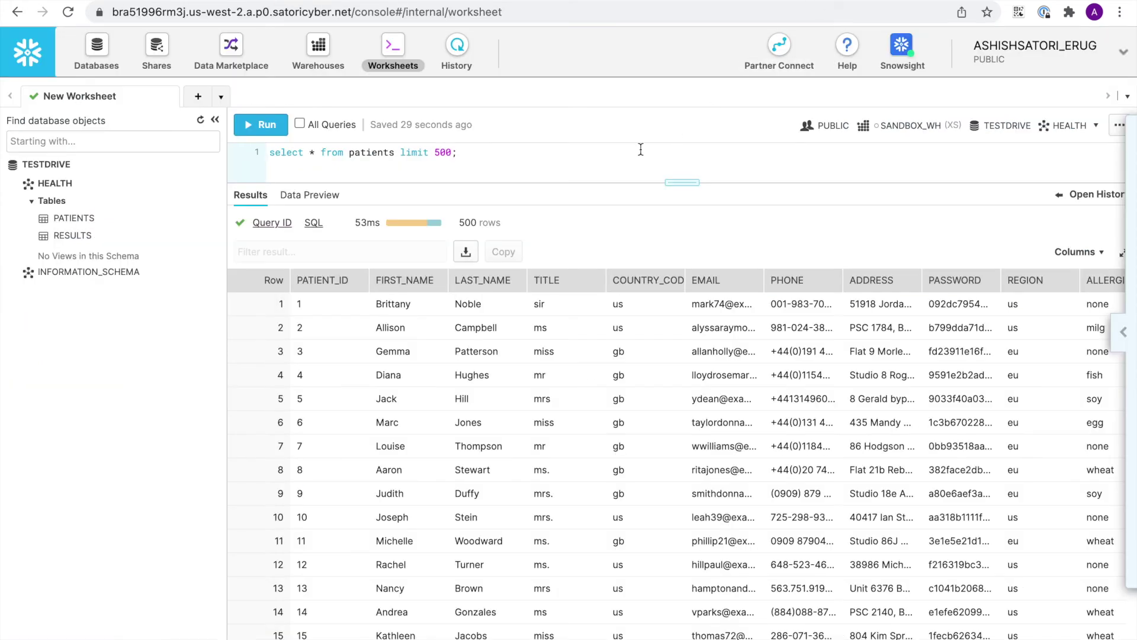
- Drag the editor/results splitter down to give the query editor more room above the patient results
drag(675, 182, 671, 205)
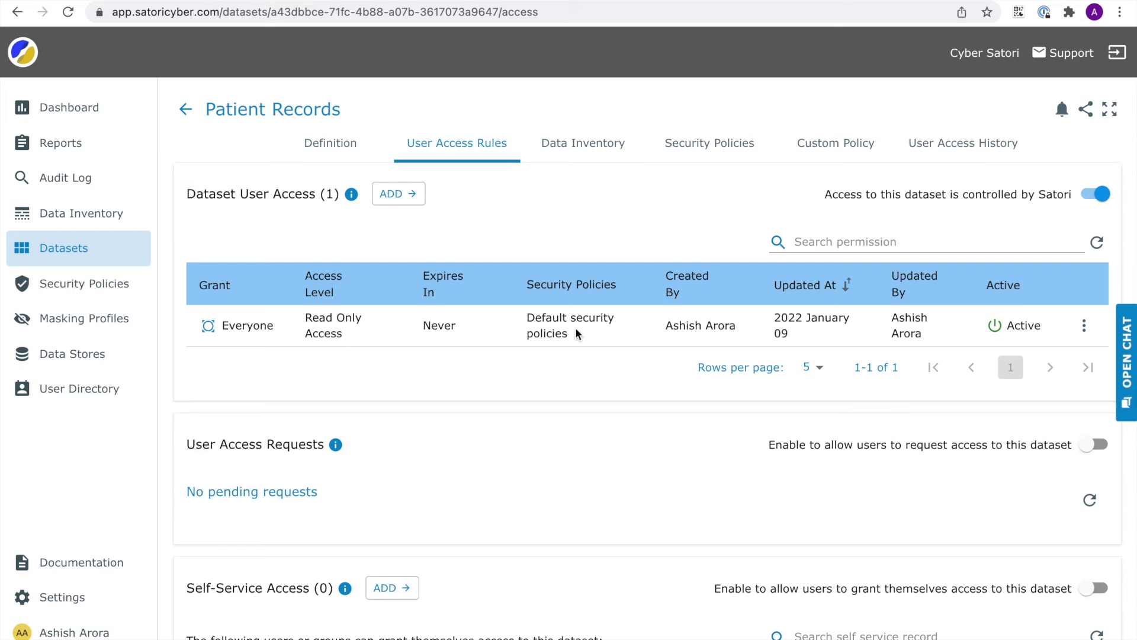
- Review the Patient PII Data Protection masking rule's excluded group, save the policy, and return to Snowflake
click(708, 150)
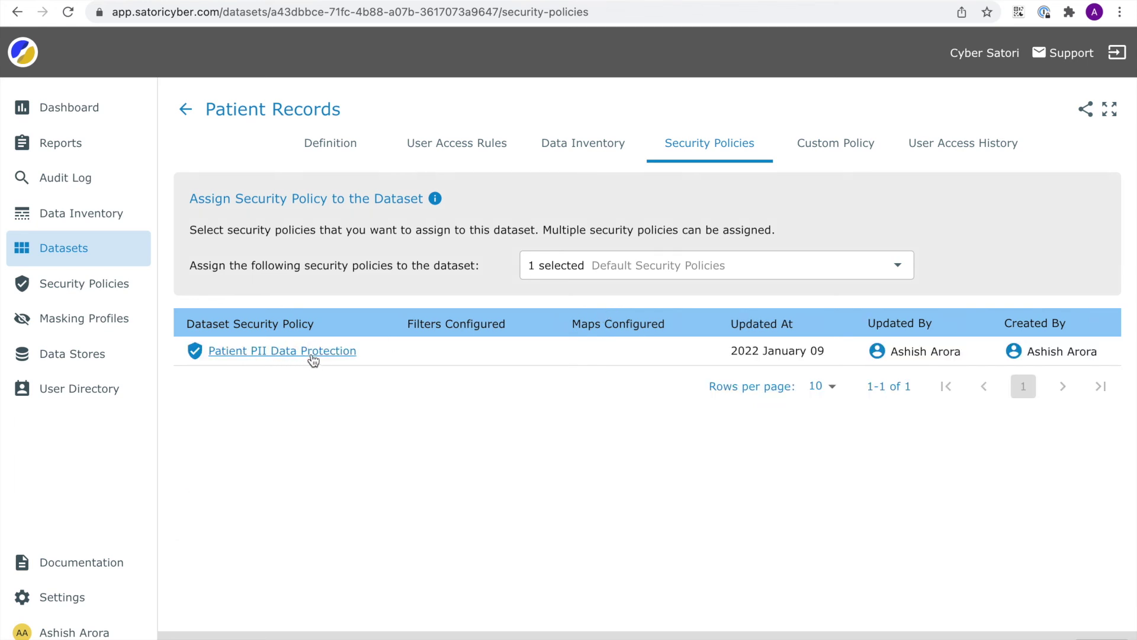
click(311, 354)
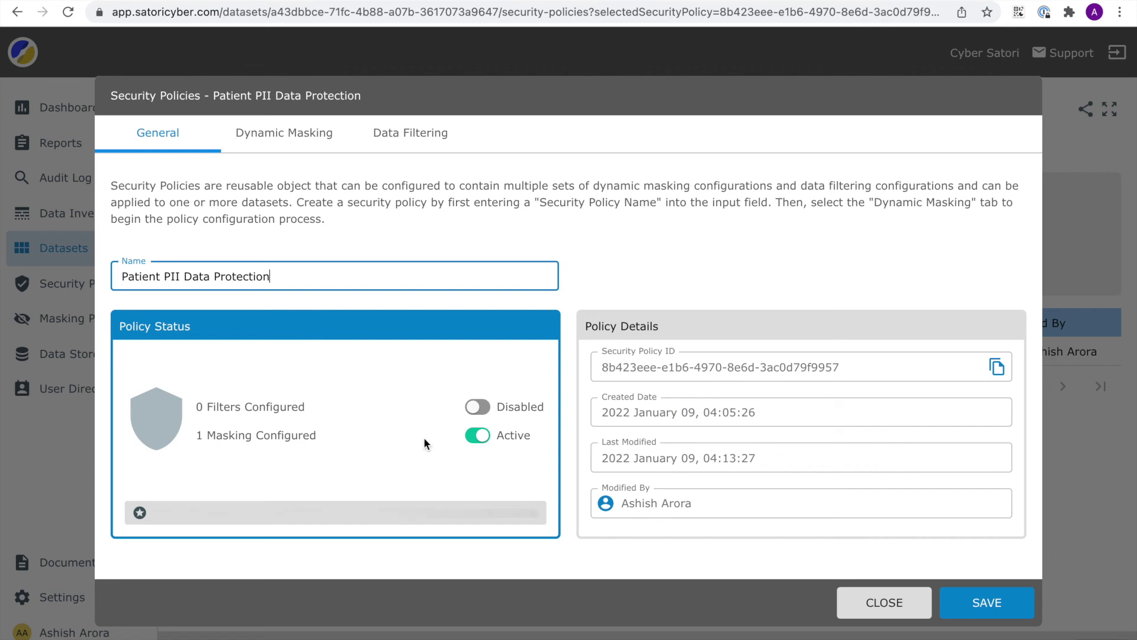
click(291, 137)
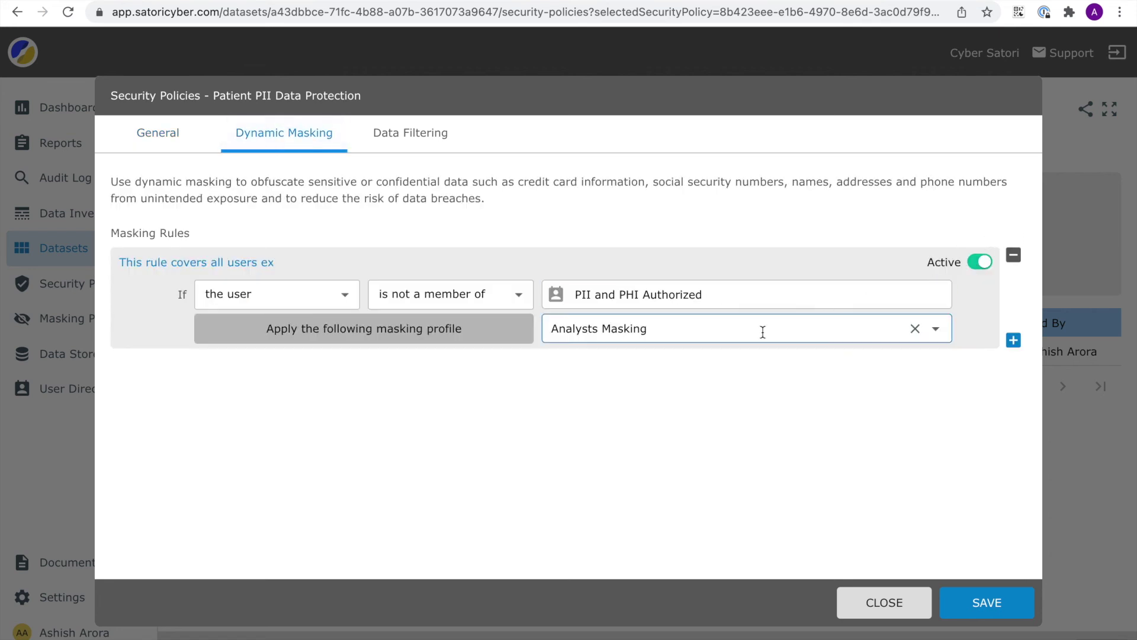
click(640, 282)
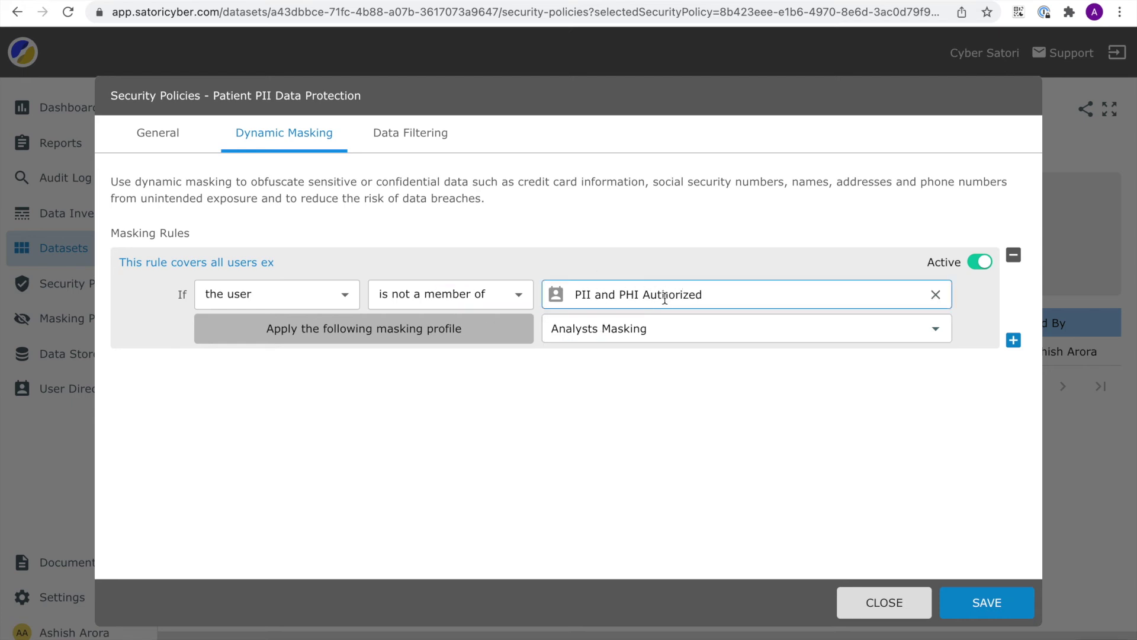
click(978, 602)
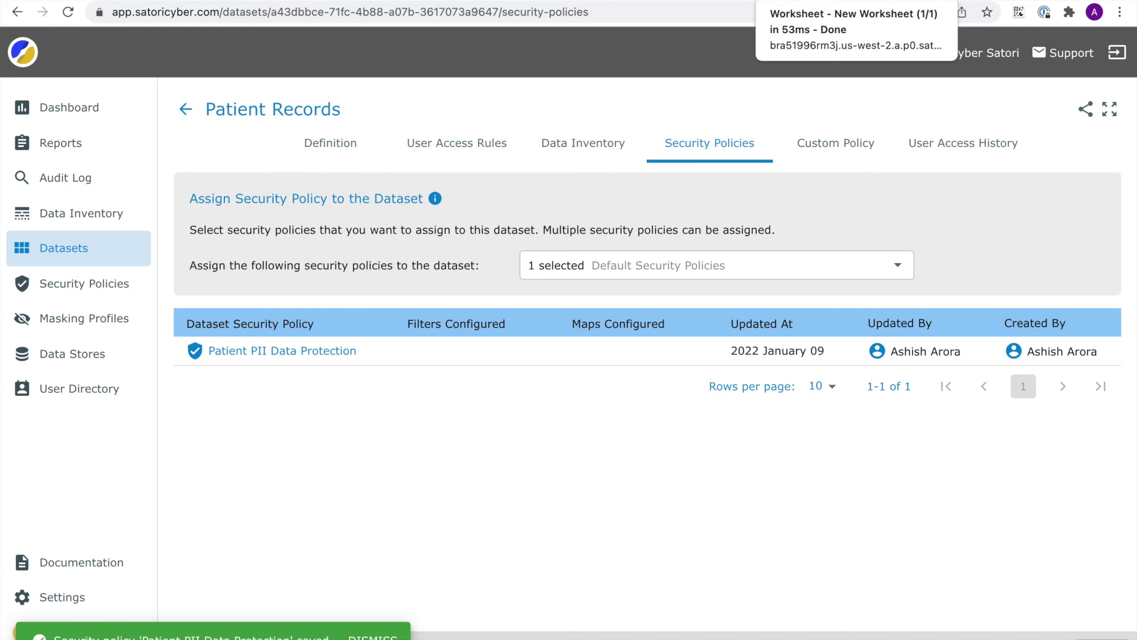
click(829, 1)
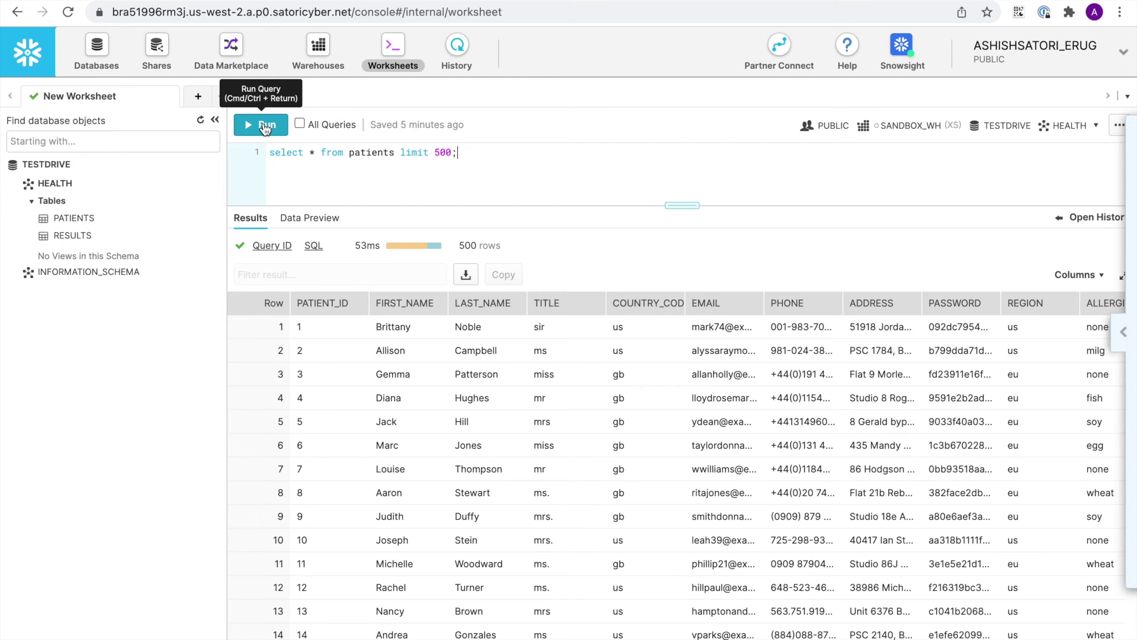
- Rerun the Snowflake patients query to confirm REDACTED fields, then return to Satori's Security Policies
click(265, 127)
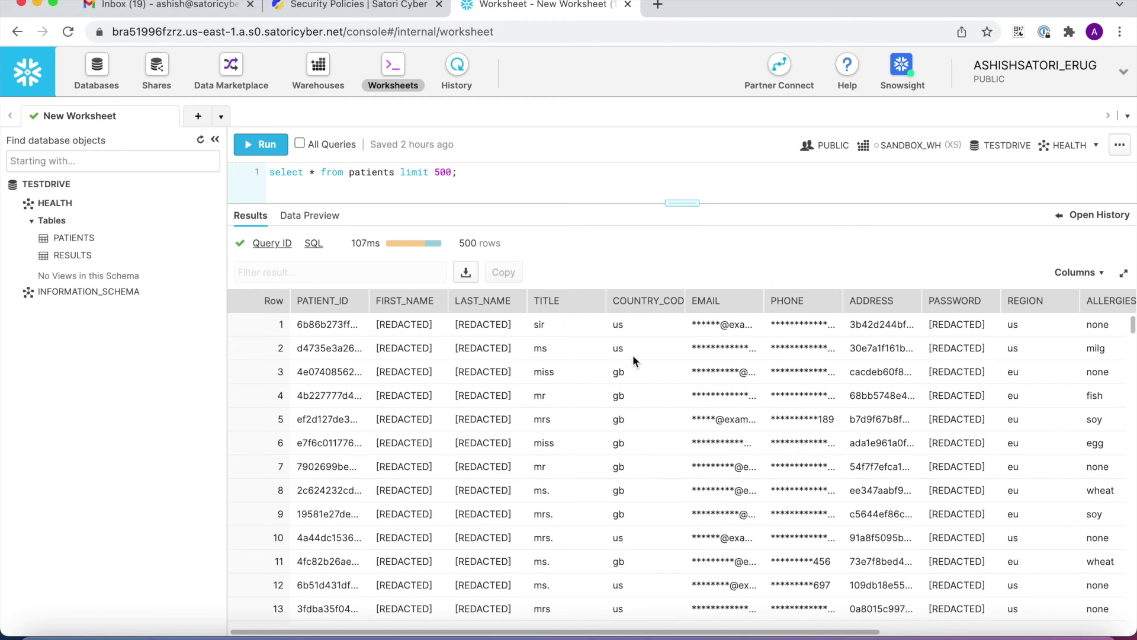
click(374, 6)
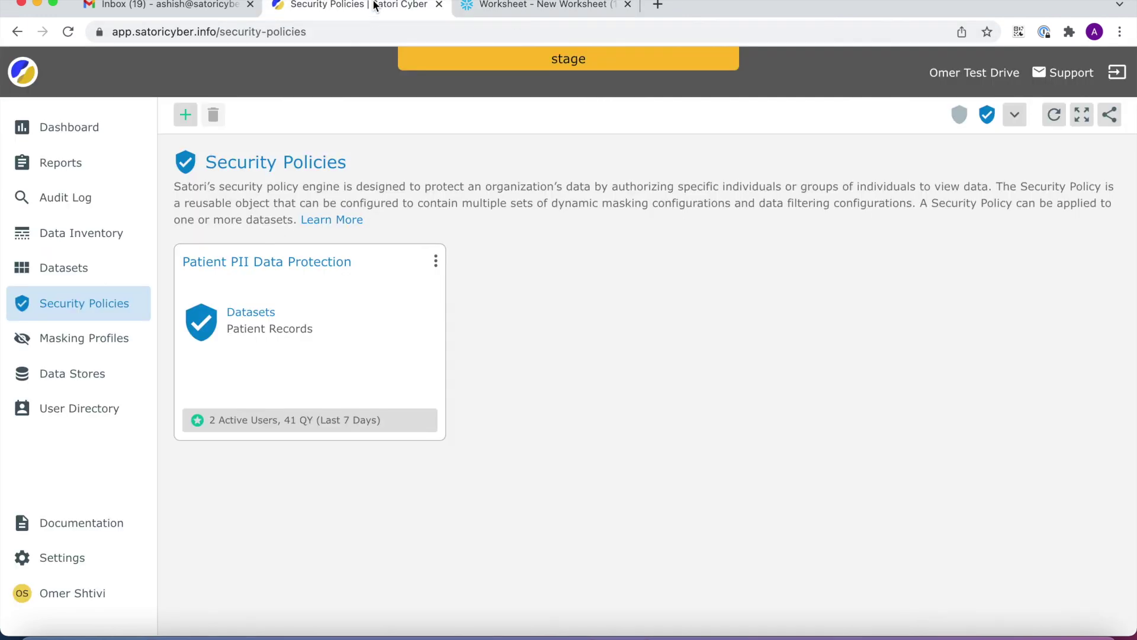
- Start a new data filter on Patient PII Data Protection using the Snowflake Example data store
click(435, 264)
click(435, 289)
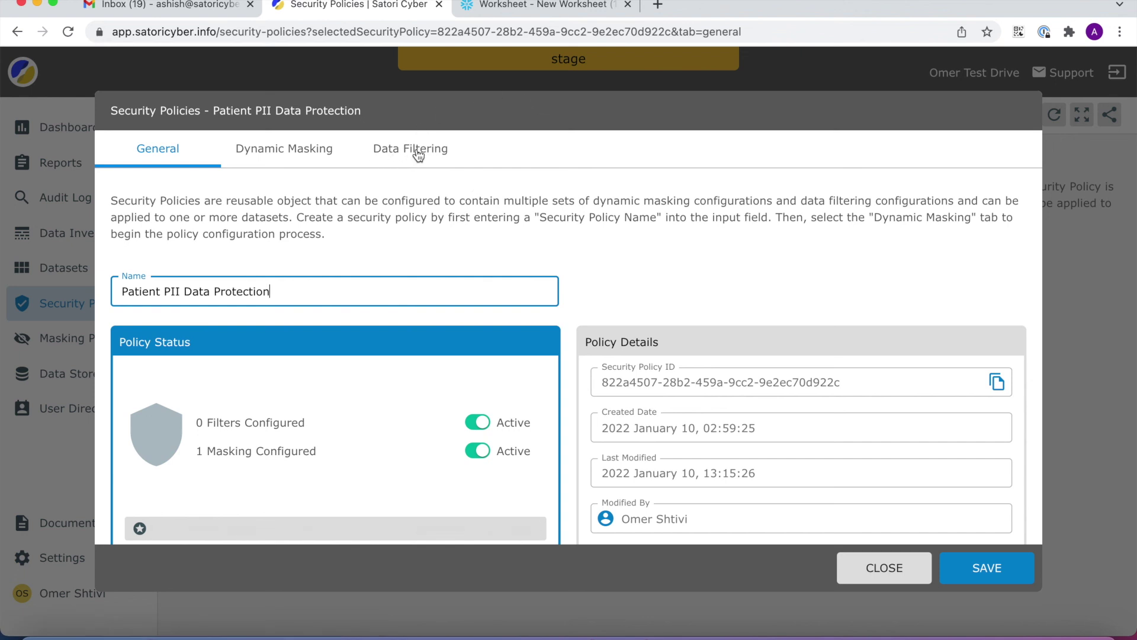
click(421, 152)
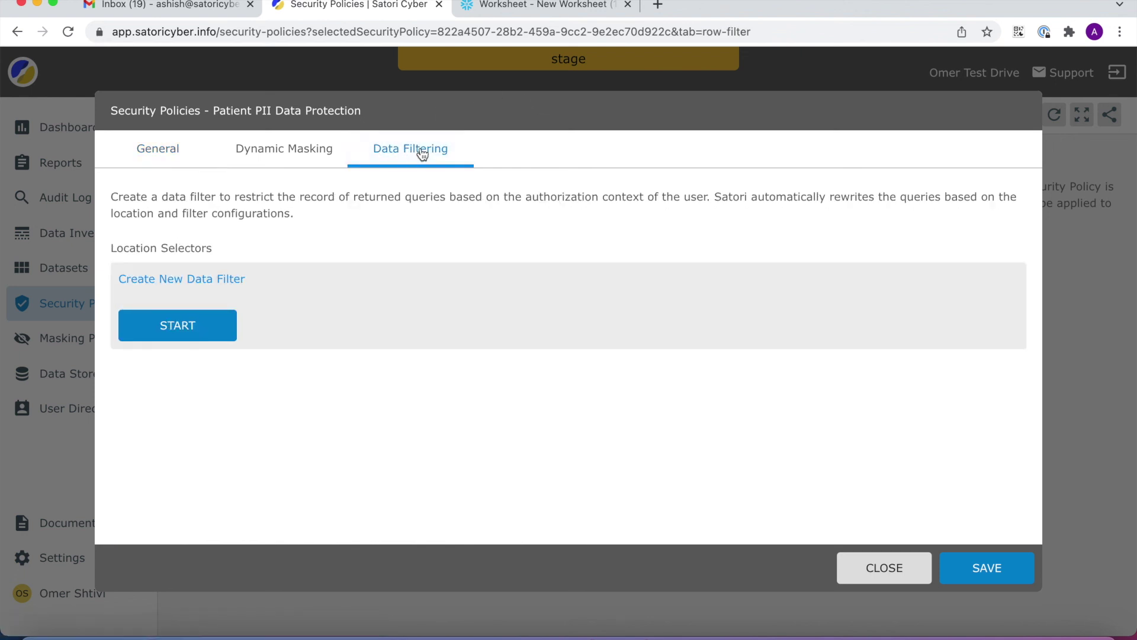
click(178, 326)
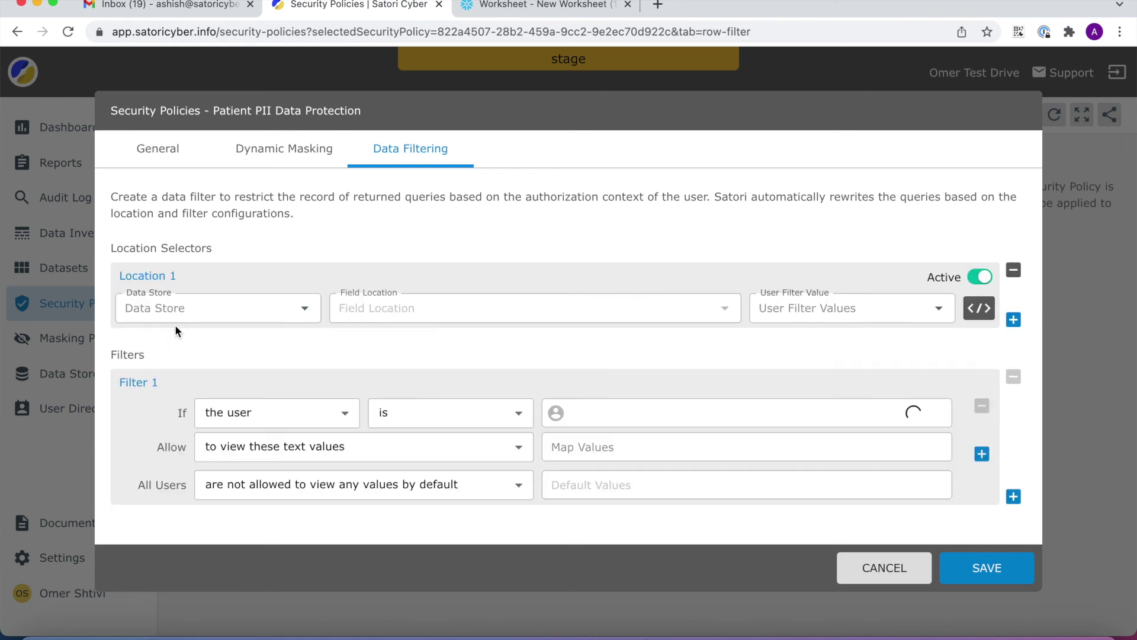
click(304, 312)
click(247, 370)
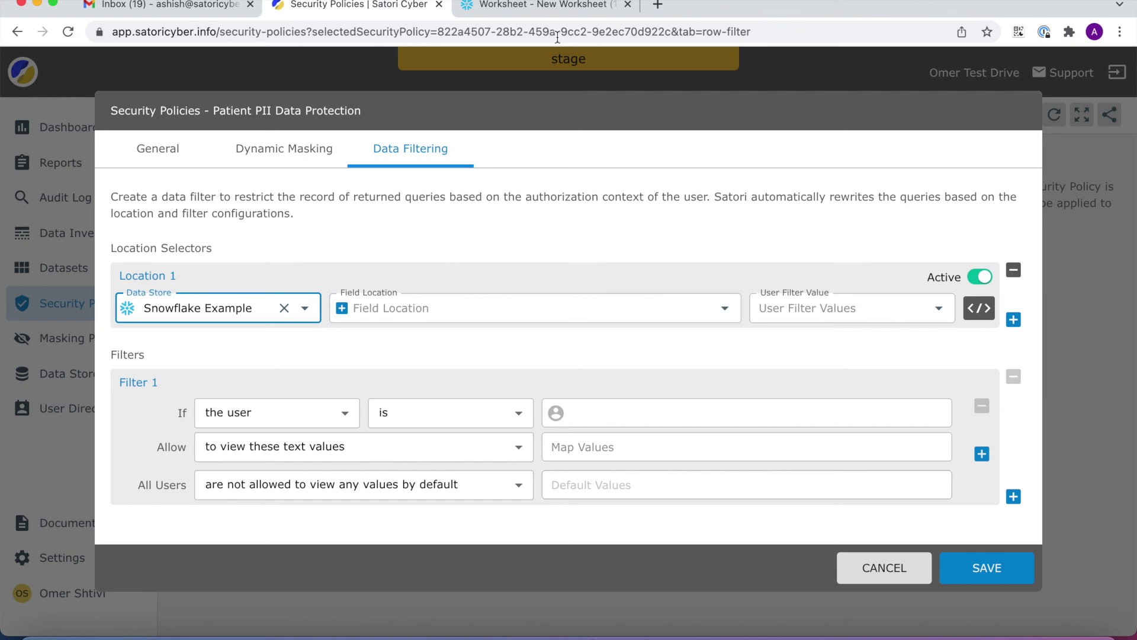
- Filter on the patients country_code field, linked to Filter 1
click(525, 9)
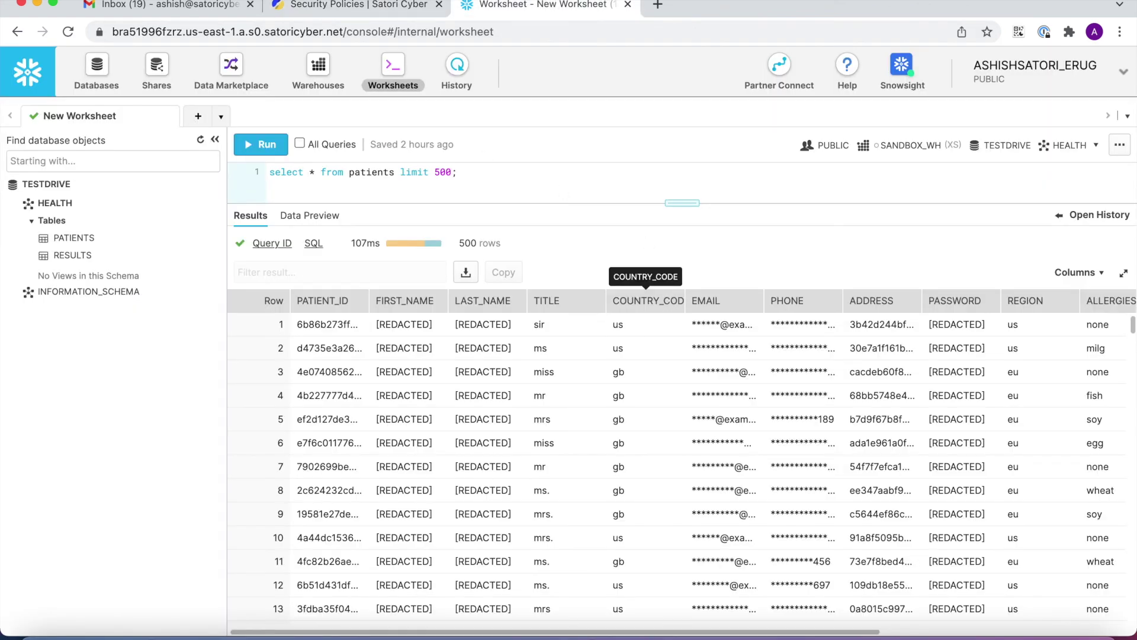
click(358, 12)
click(405, 310)
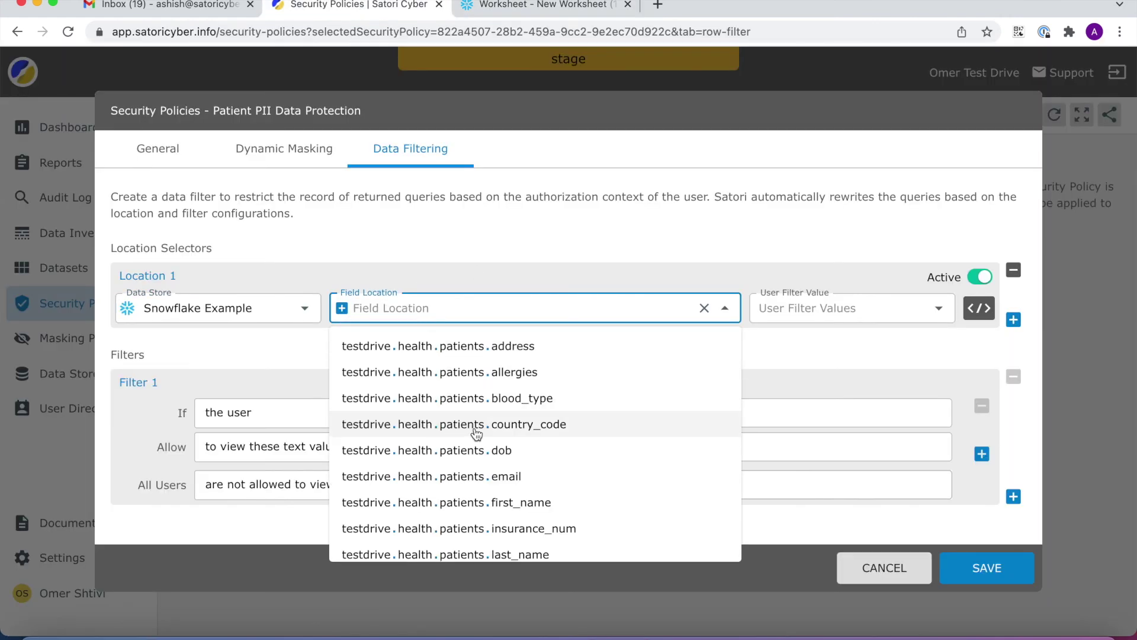
click(474, 425)
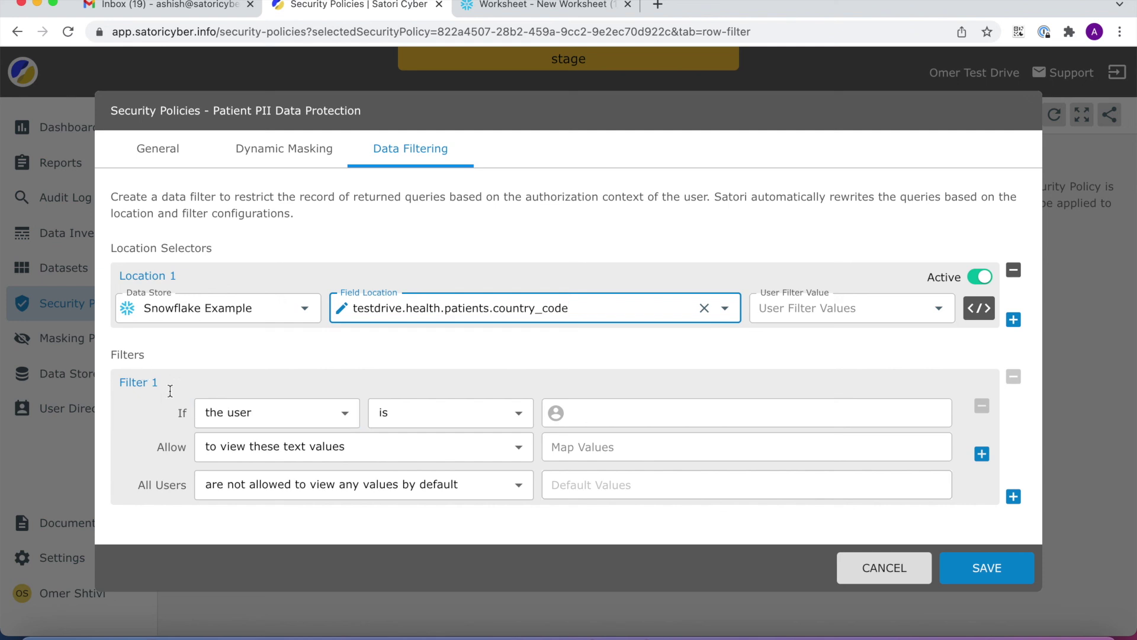
click(863, 308)
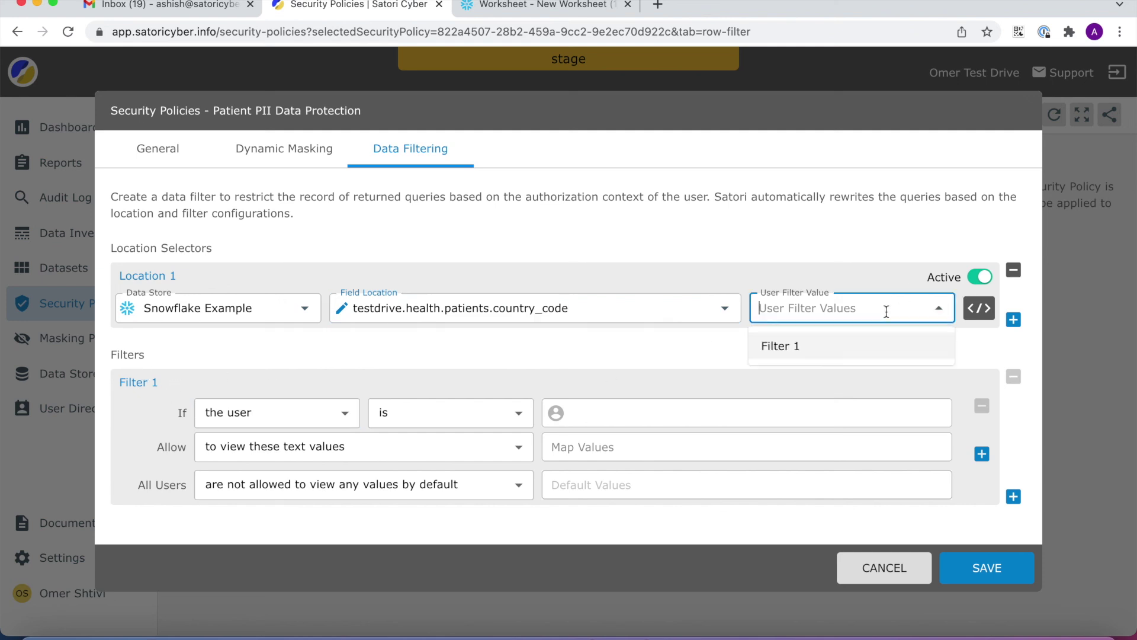
click(826, 353)
- Set the condition to 'is not a member of' PII and PHI Authorized with allowed value us
click(511, 418)
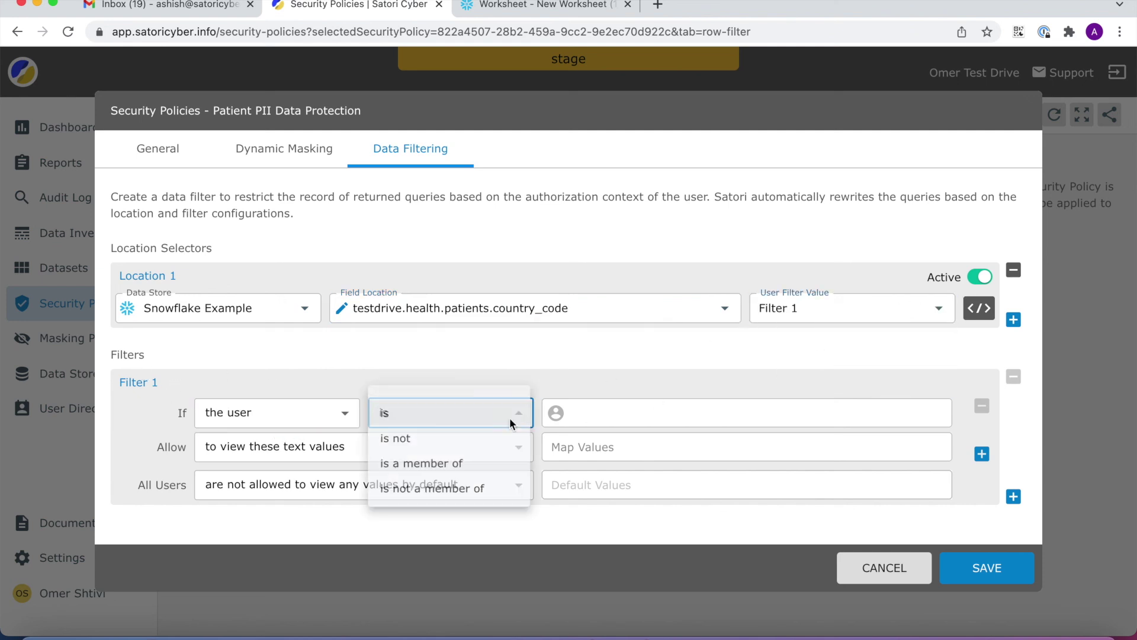
click(457, 491)
click(616, 411)
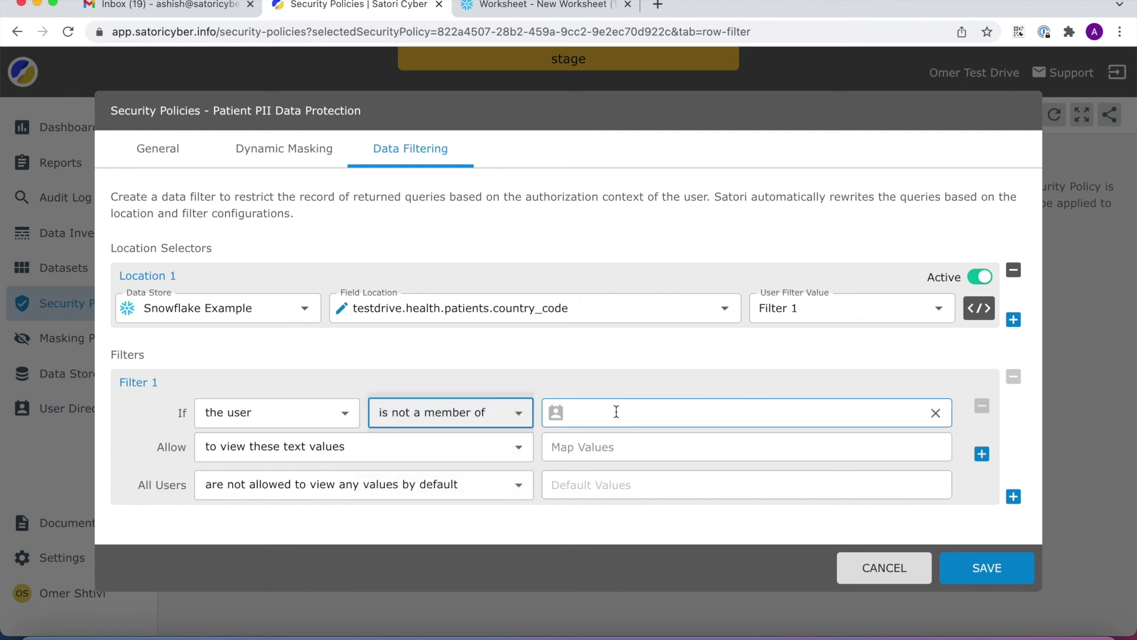
click(624, 463)
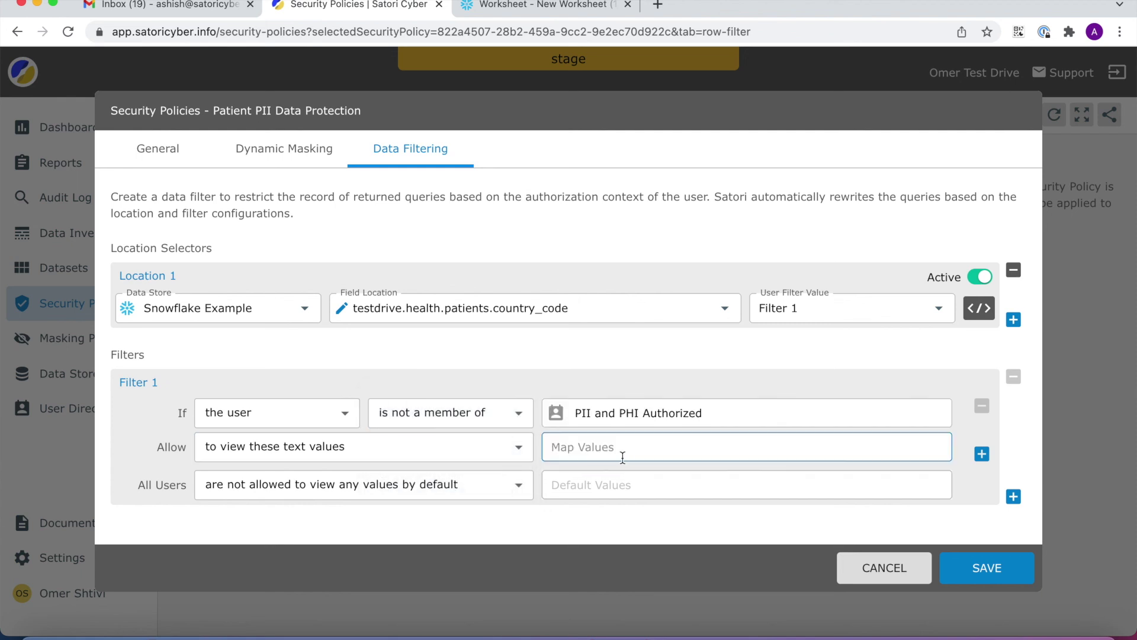
click(601, 453)
text(us)
key(Return)
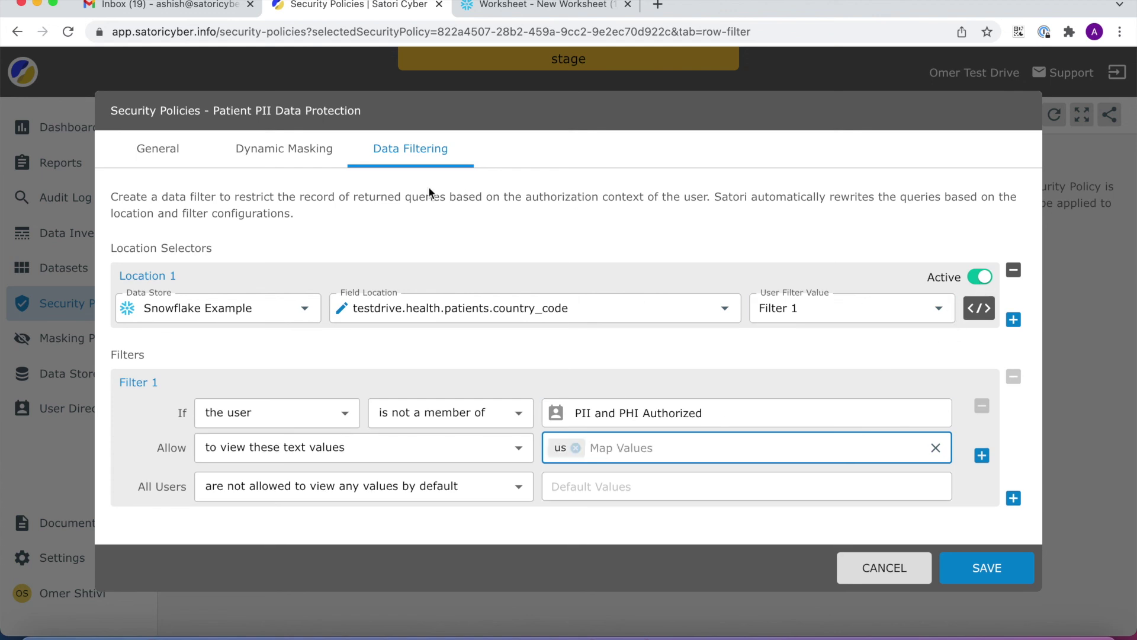
- Confirm the policy shows one filter and save it
click(158, 151)
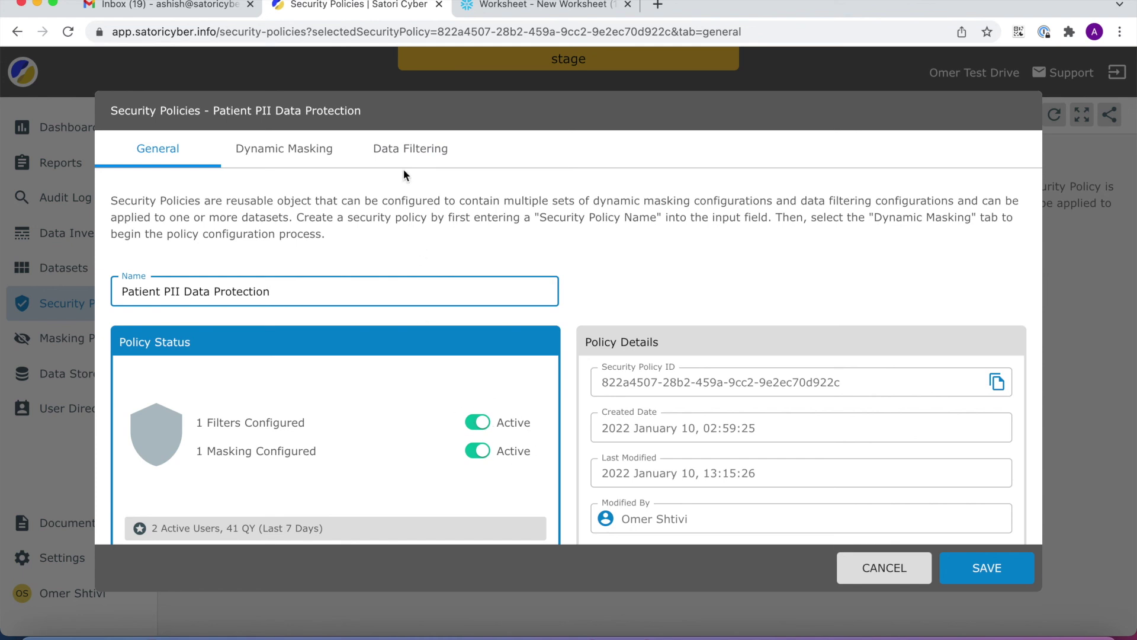
click(408, 150)
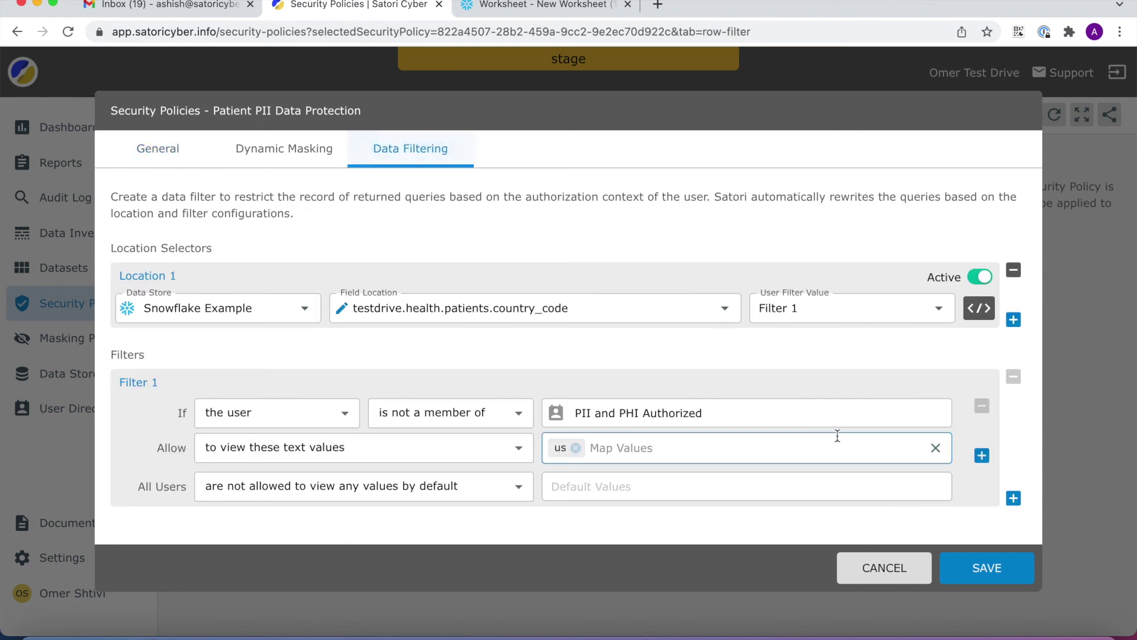
click(966, 571)
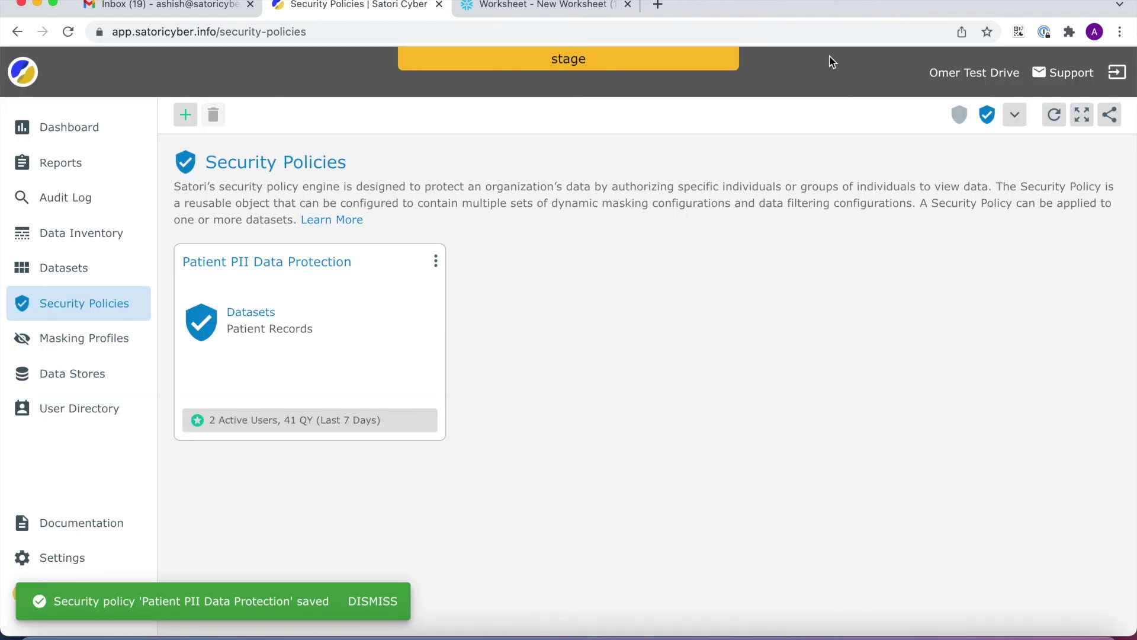
- Rerun the patients query in the Snowflake worksheet with the country_code filter applied
click(546, 9)
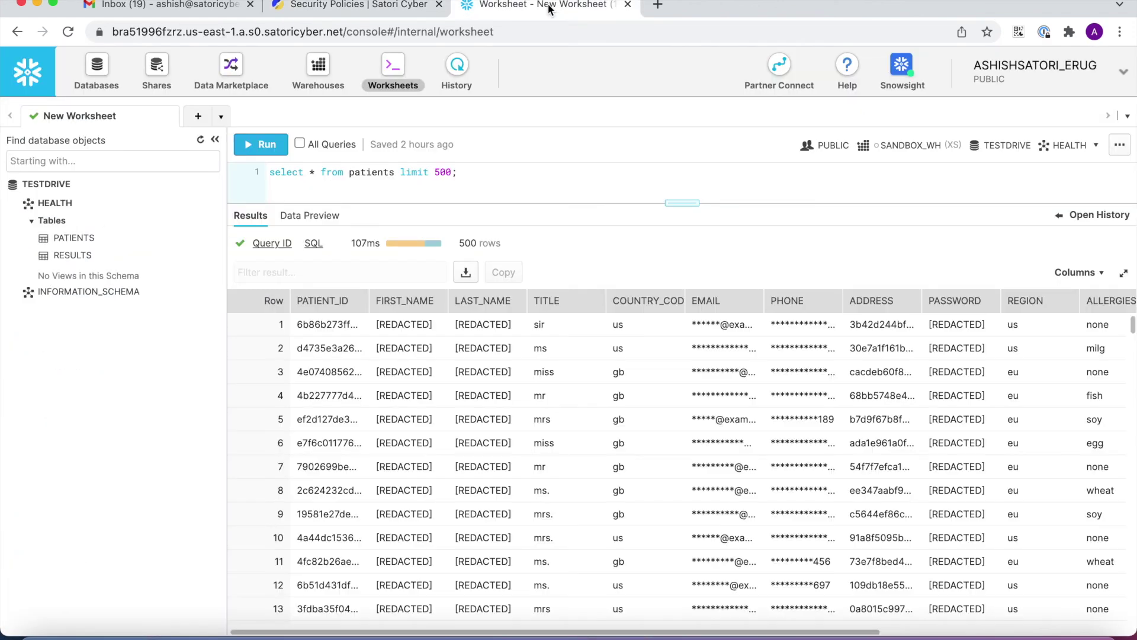
click(263, 148)
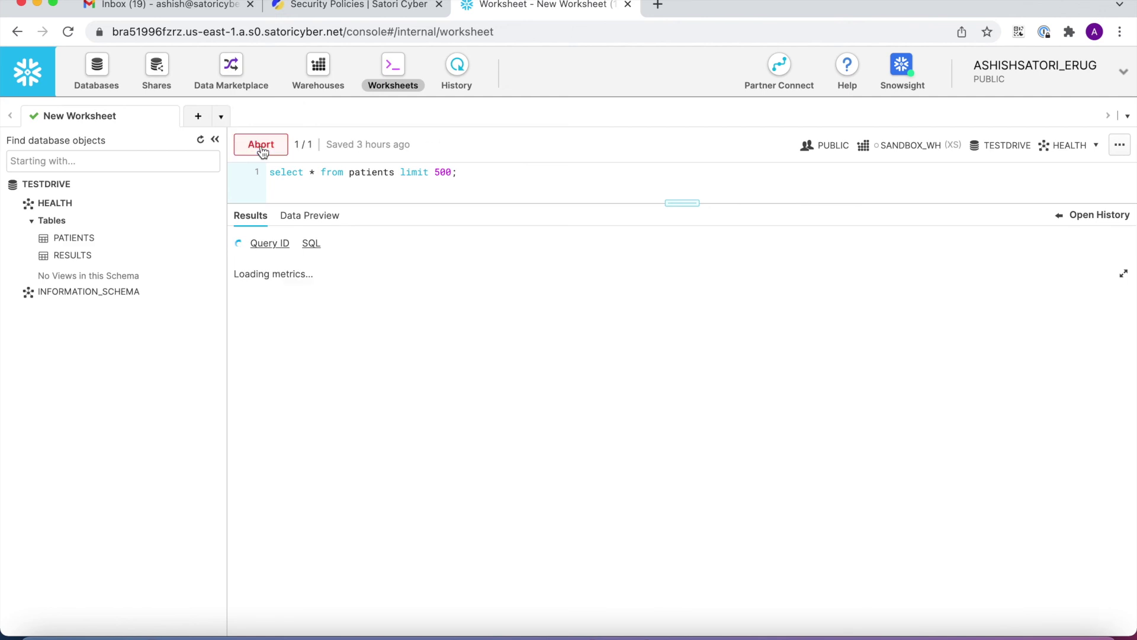